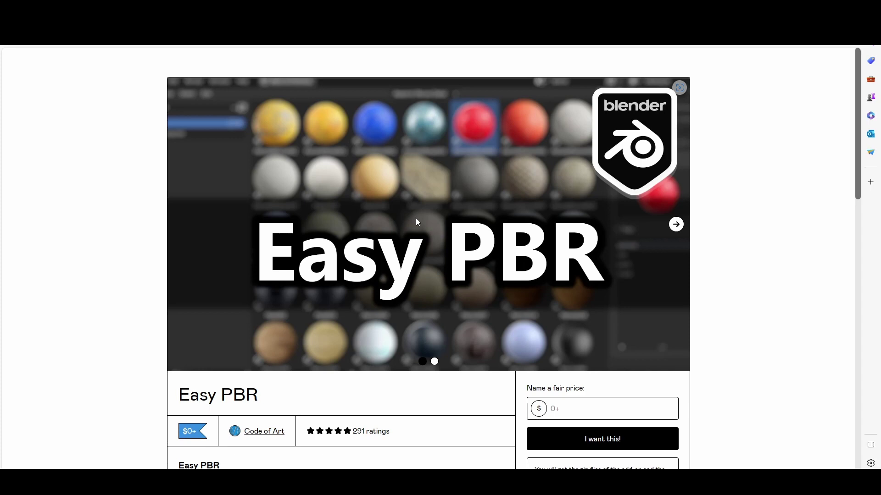
Look over the Easy PBR product page and move the two downloaded zip archives one slot up on the desktop
{"action": "scroll", "coordinate": [435, 224], "scroll_direction": "down", "scroll_amount": 4}
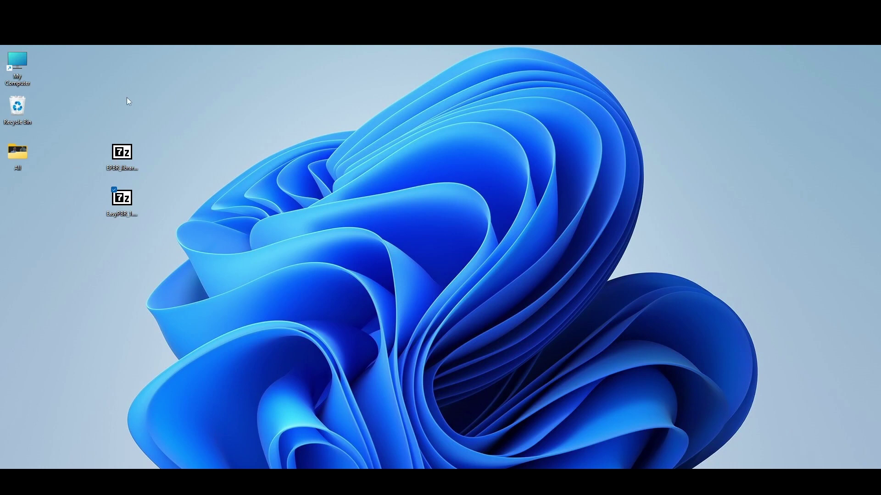
{"action": "left_click_drag", "start_coordinate": [130, 156], "coordinate": [131, 110]}
{"action": "left_click_drag", "start_coordinate": [128, 209], "coordinate": [120, 163]}
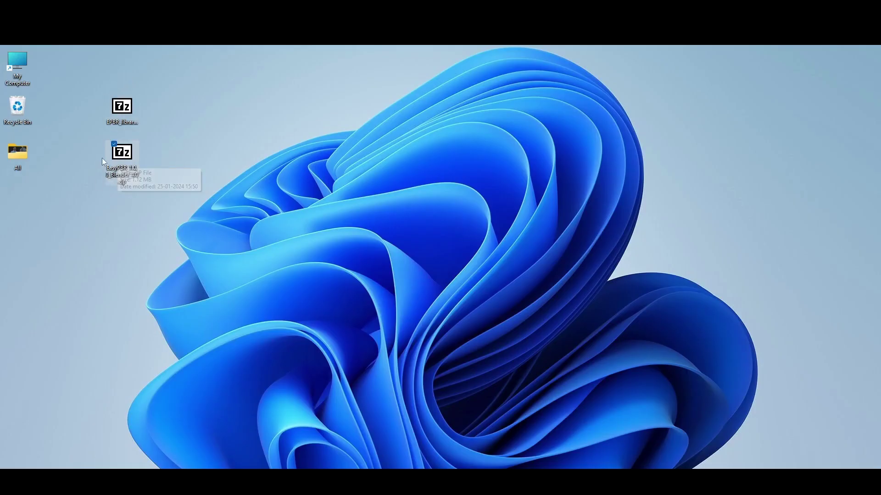
{"action": "left_click", "coordinate": [123, 110]}
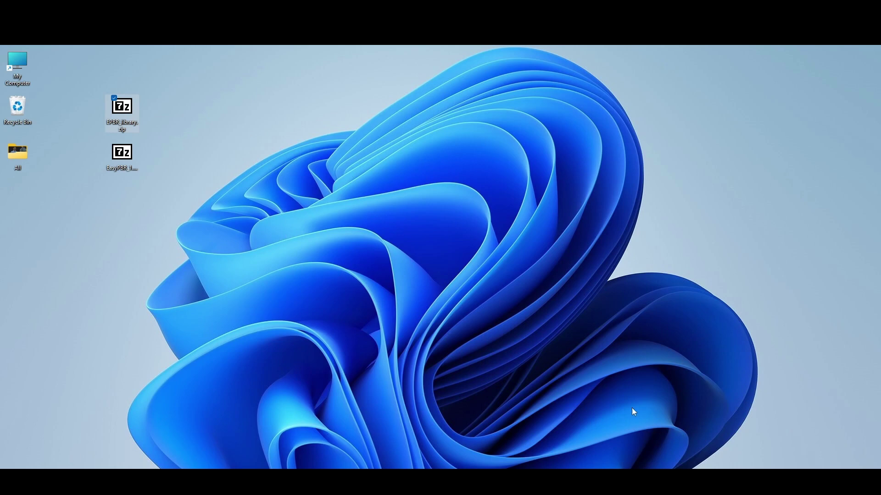
Switch to Blender, open the preferences and expand the details of the Easy PBR add-on
{"action": "left_click", "coordinate": [683, 429]}
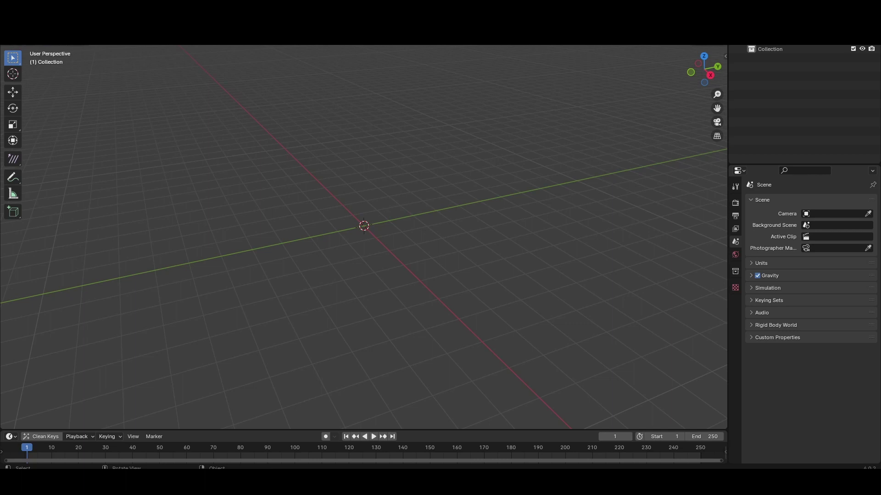
{"action": "left_click", "coordinate": [34, 39]}
{"action": "left_click", "coordinate": [68, 132]}
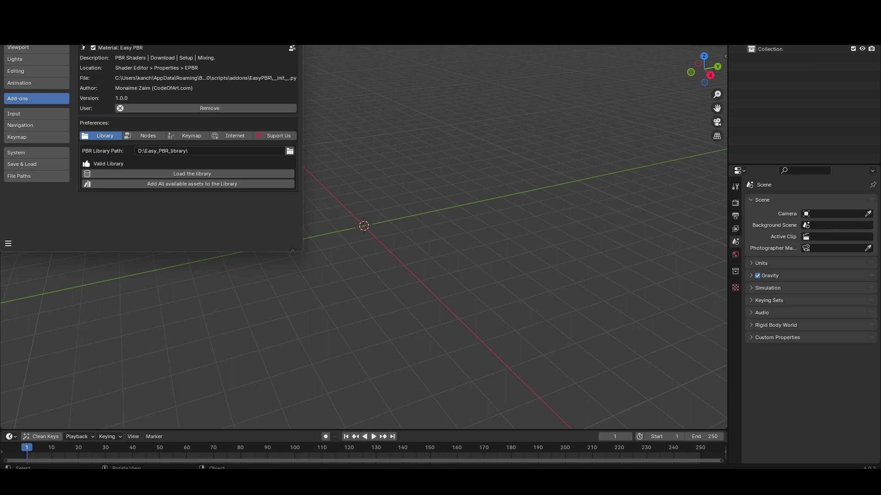
{"action": "left_click", "coordinate": [83, 48]}
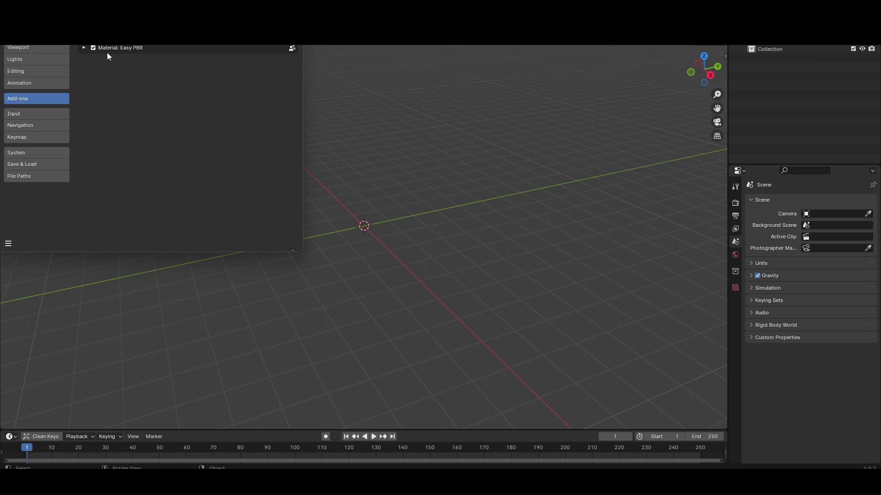
{"action": "left_click", "coordinate": [84, 47]}
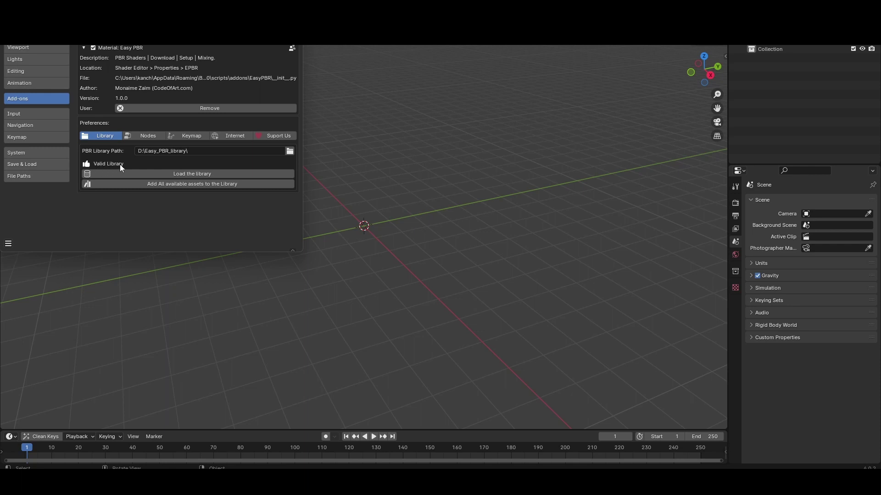
Load the Easy PBR library and update the AmbientCG library in the add-on preferences
{"action": "left_click", "coordinate": [182, 176]}
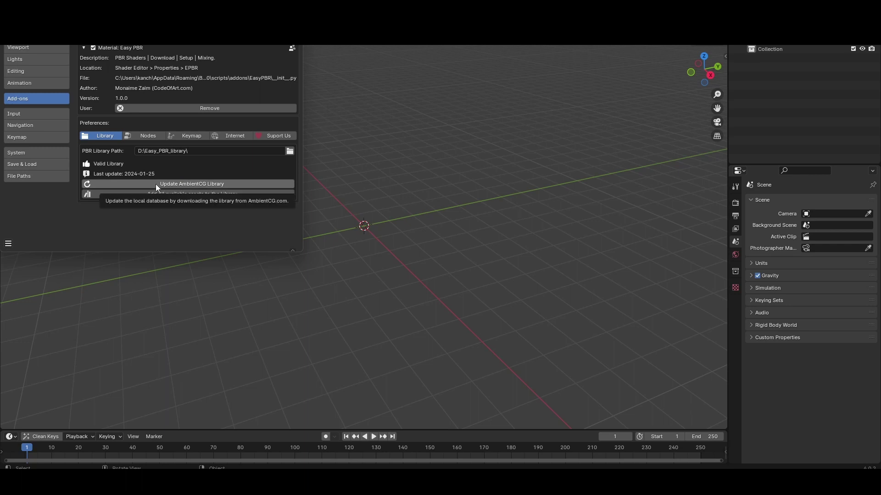
{"action": "left_click", "coordinate": [194, 183]}
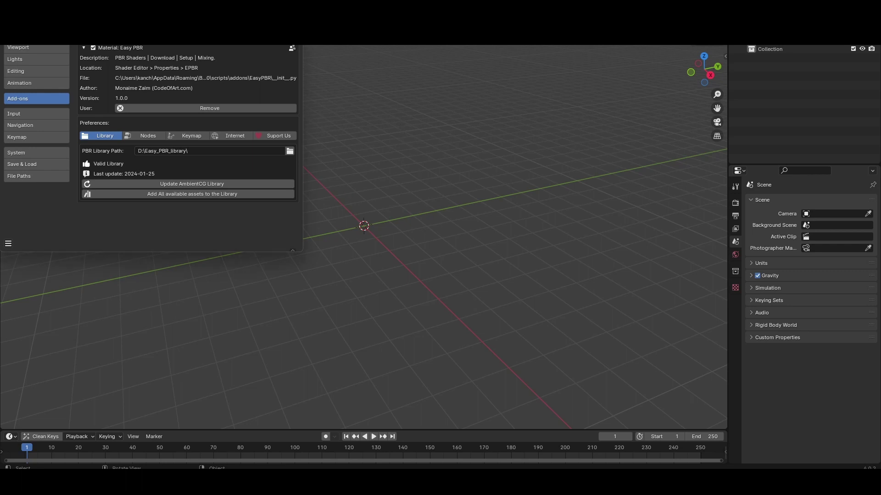
{"action": "key", "text": "alt+F4"}
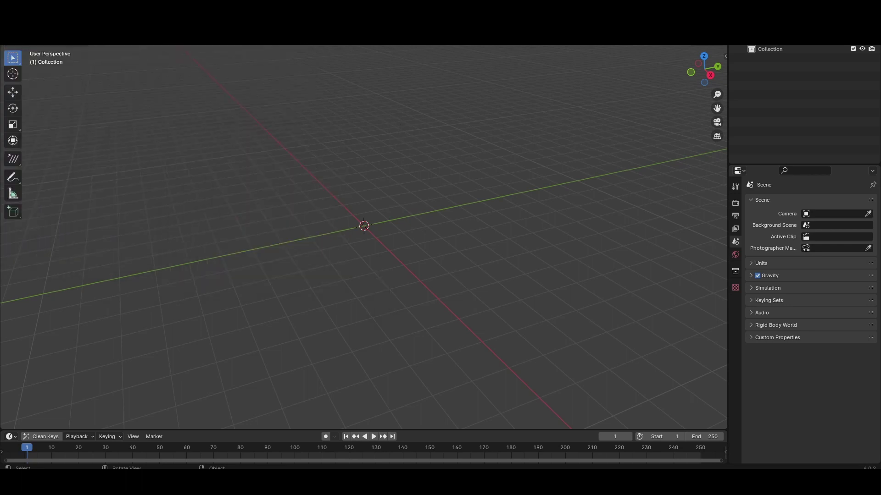
Draw an upright rectangular box around the world origin with the Add Cube tool
{"action": "left_click", "coordinate": [12, 213]}
{"action": "left_click_drag", "start_coordinate": [271, 229], "coordinate": [522, 225]}
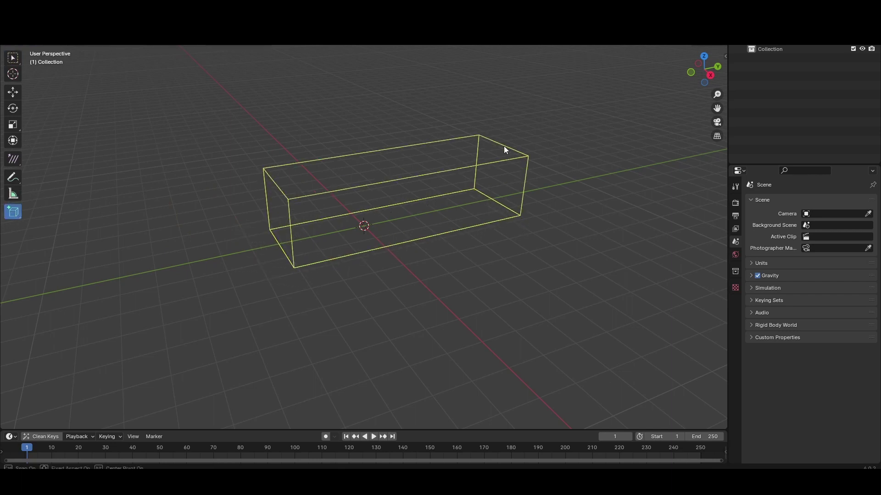
{"action": "left_click", "coordinate": [464, 89]}
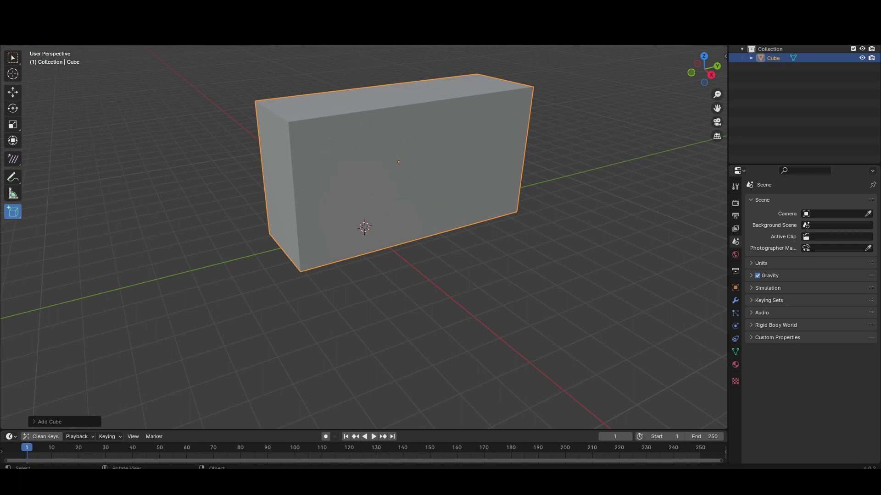
Switch to the shading workspace and create a new material for the box
{"action": "key", "text": "ctrl+Page_Down"}
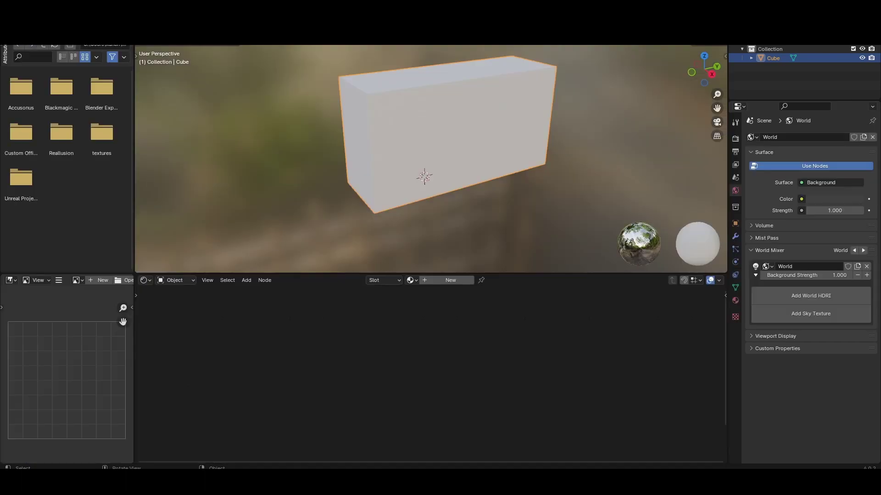
{"action": "left_click", "coordinate": [448, 281]}
{"action": "left_click_drag", "start_coordinate": [417, 290], "coordinate": [385, 302]}
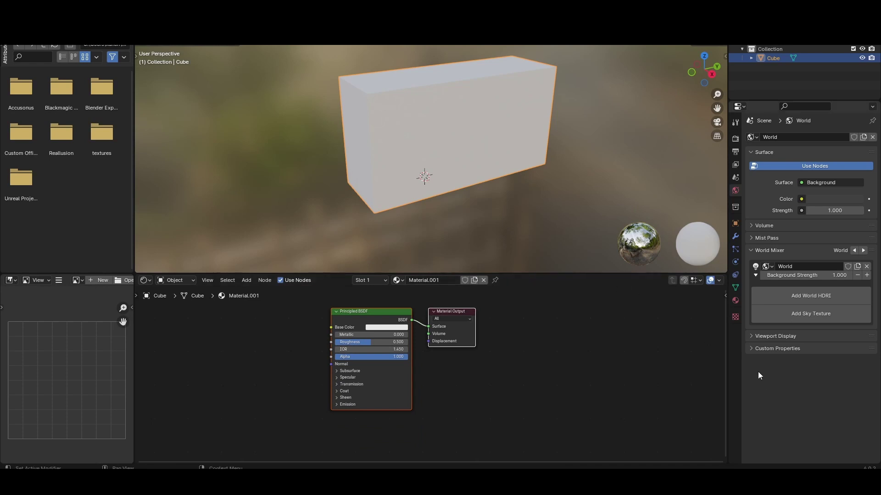
Choose the Granite 002 B shader from the Granite category of Easy PBR's online assets
{"action": "left_click", "coordinate": [724, 294]}
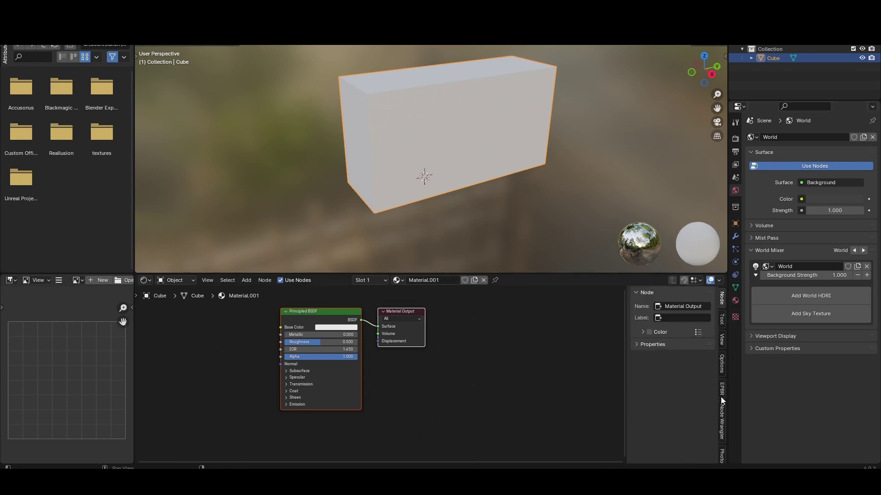
{"action": "left_click", "coordinate": [722, 390]}
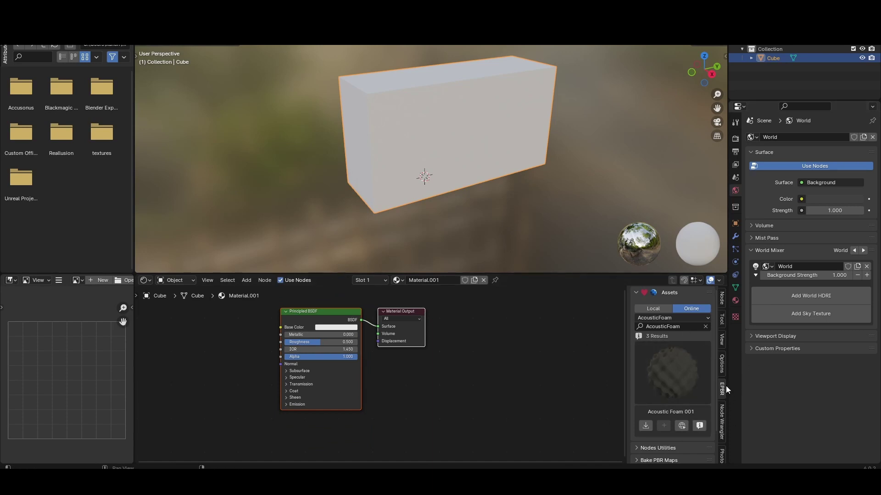
{"action": "left_click", "coordinate": [678, 371]}
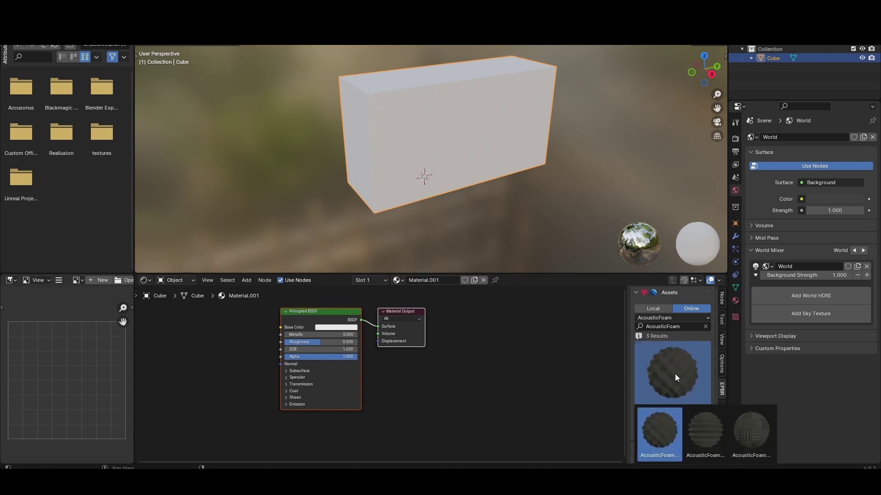
{"action": "left_click", "coordinate": [688, 317]}
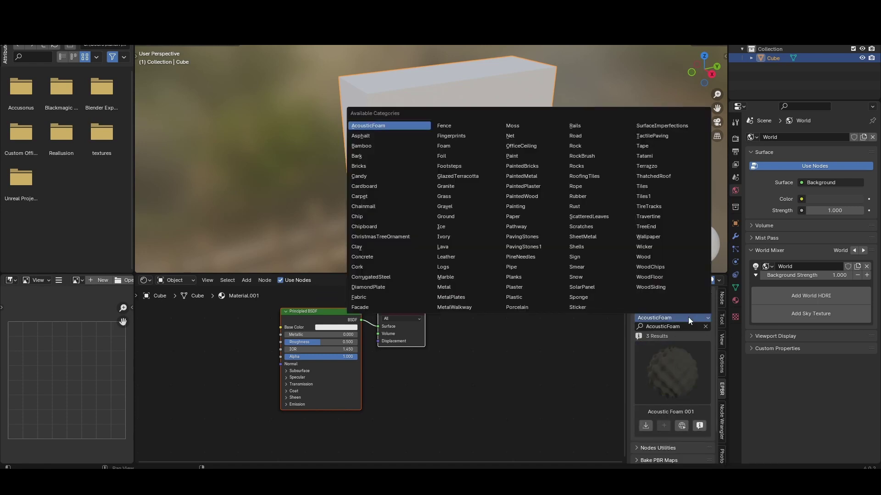
{"action": "left_click", "coordinate": [688, 318]}
{"action": "left_click", "coordinate": [688, 318]}
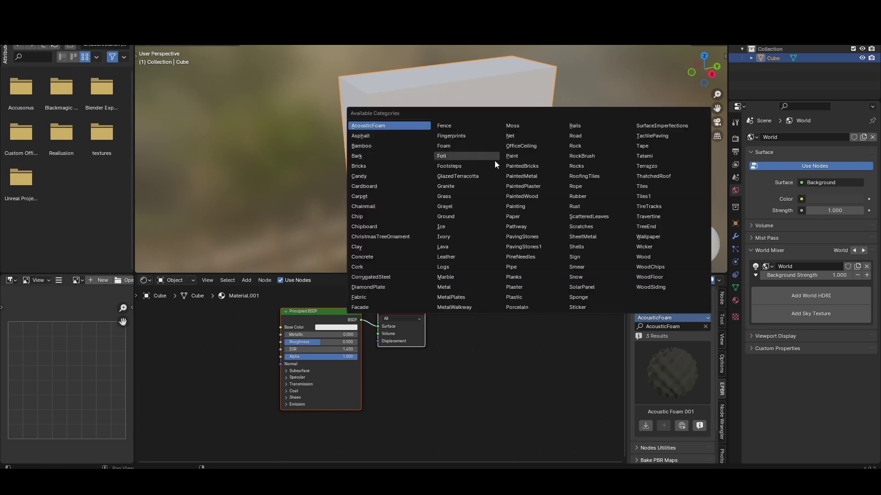
{"action": "left_click", "coordinate": [451, 187]}
{"action": "left_click", "coordinate": [675, 373]}
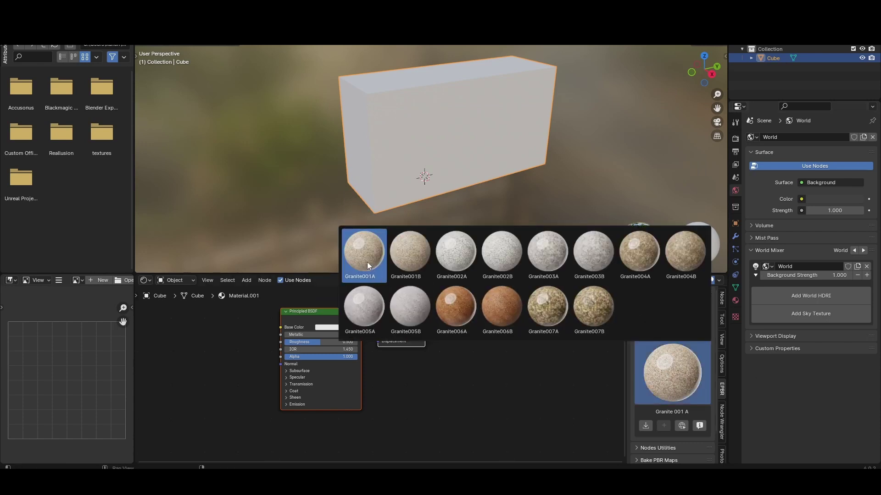
{"action": "left_click", "coordinate": [508, 255]}
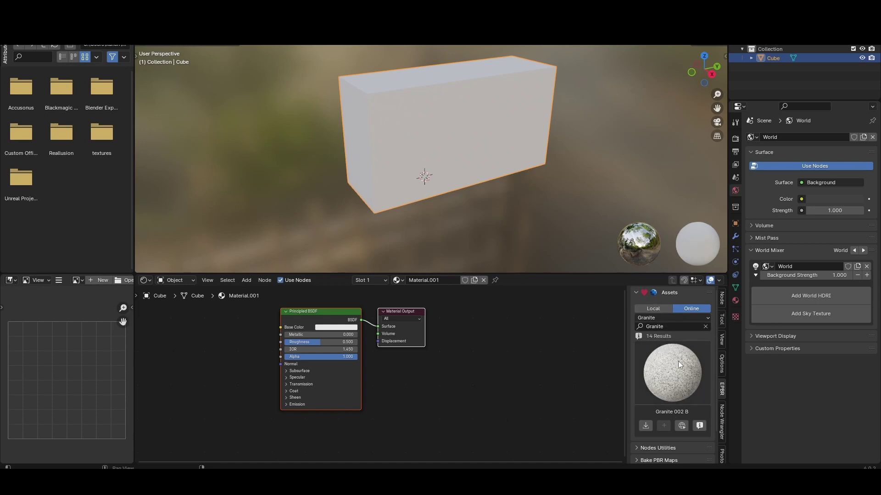
Download the Granite 002 B shader at 2K-JPG resolution
{"action": "scroll", "coordinate": [678, 360], "scroll_direction": "down", "scroll_amount": 2}
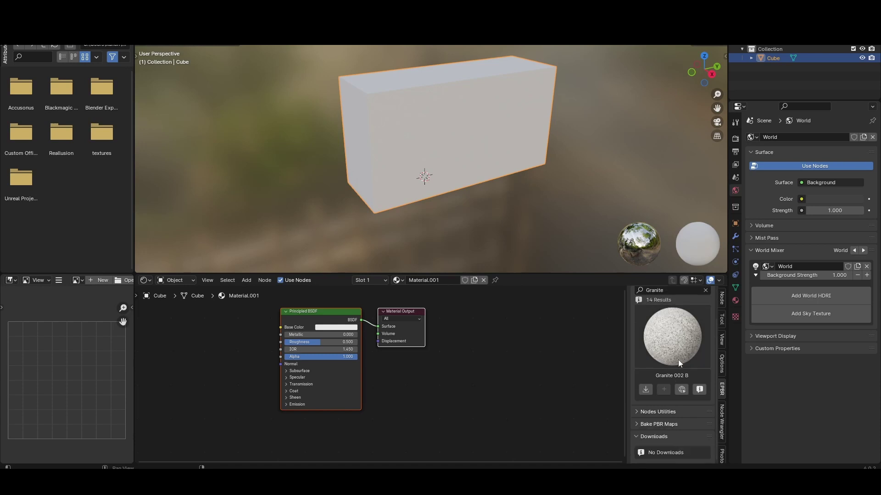
{"action": "left_click", "coordinate": [644, 390]}
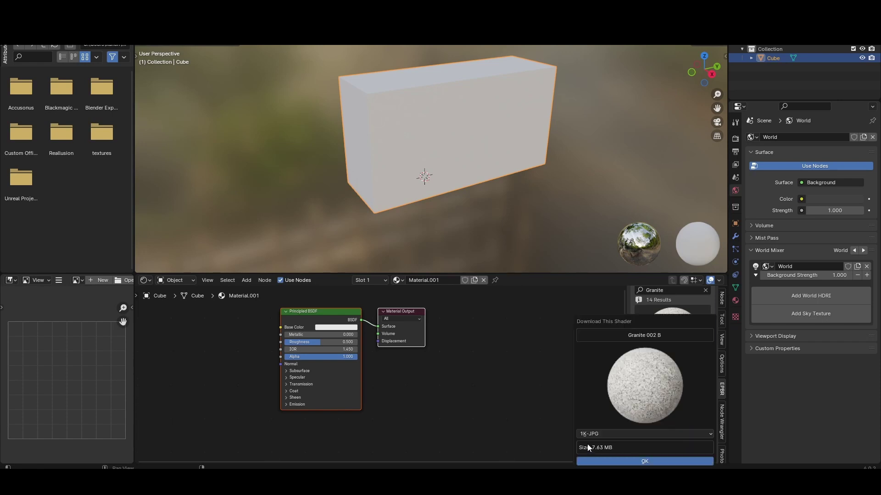
{"action": "left_click", "coordinate": [609, 434]}
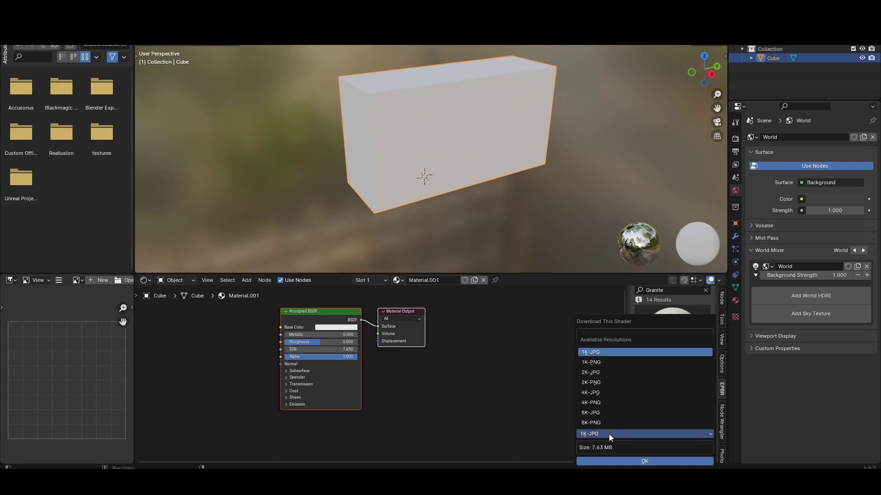
{"action": "left_click", "coordinate": [592, 373]}
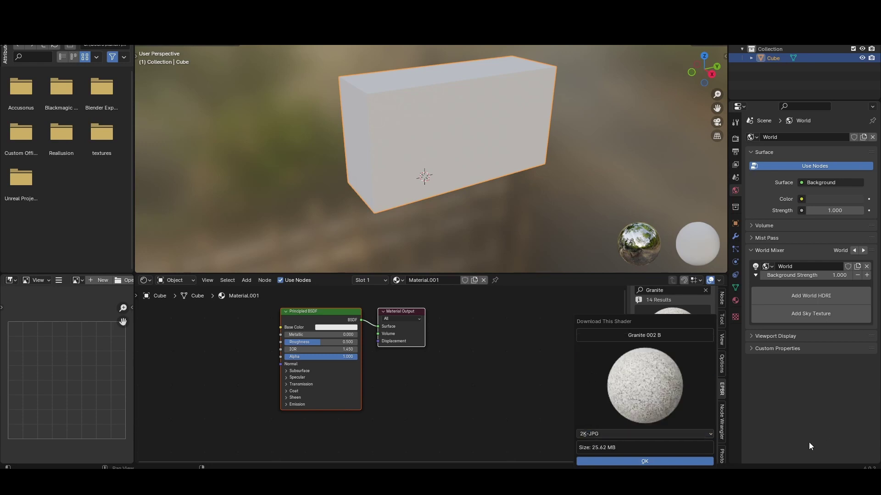
{"action": "left_click", "coordinate": [644, 462]}
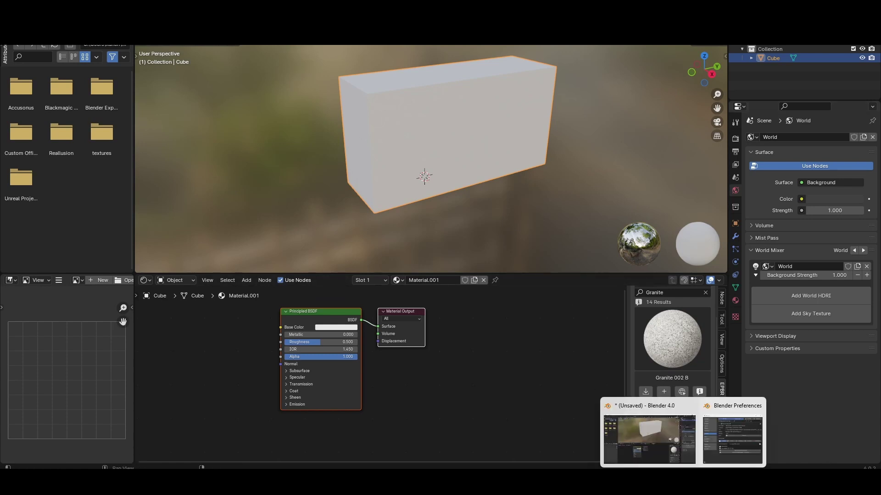
Add all available assets to the Easy PBR library in the add-on preferences and leave the preferences window
{"action": "left_click", "coordinate": [739, 441]}
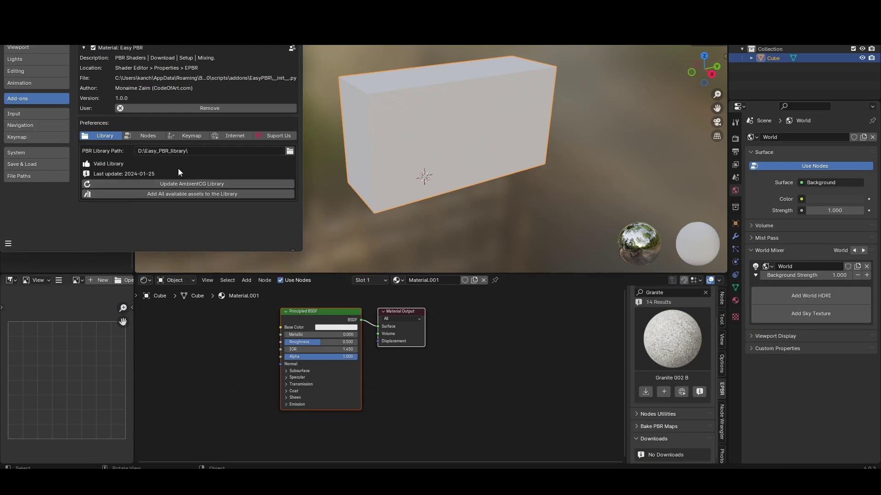
{"action": "left_click", "coordinate": [180, 195]}
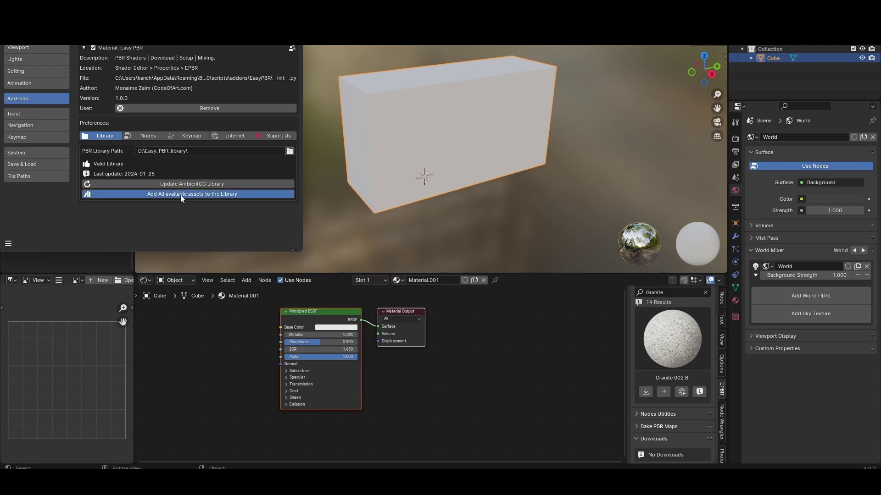
{"action": "left_click", "coordinate": [162, 240]}
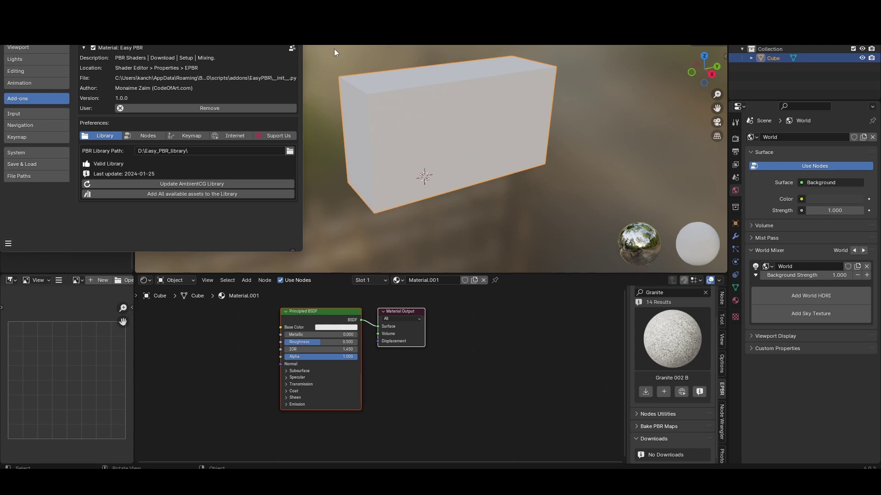
{"action": "left_click", "coordinate": [334, 49]}
{"action": "key", "text": "alt+F4"}
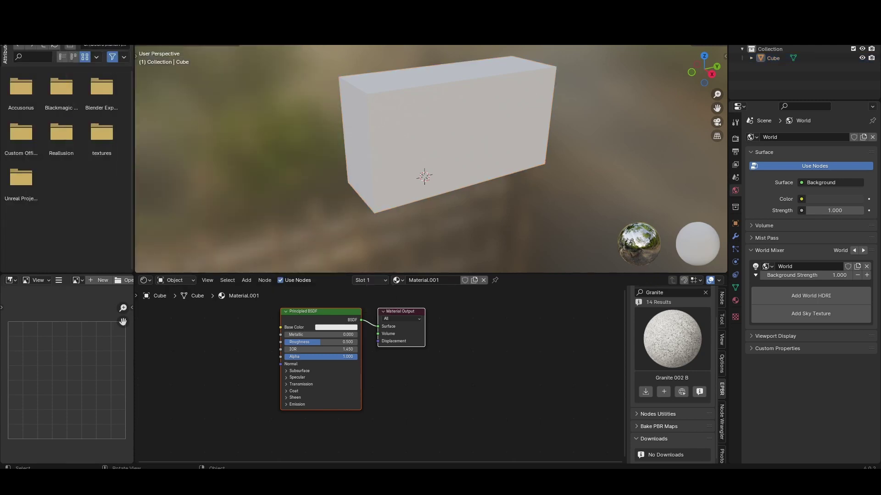
Switch to the workspace with the asset browser and change its compositor area to a 3D viewport showing the box in perspective
{"action": "key", "text": "ctrl+Page_Up"}
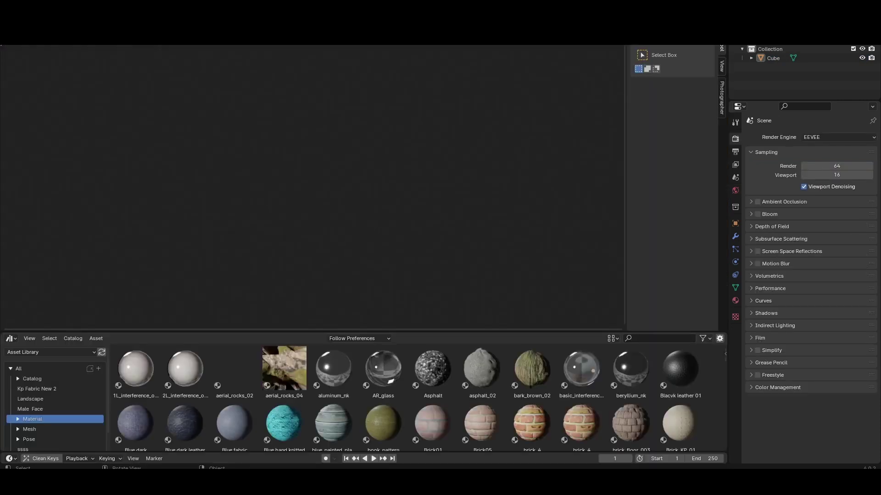
{"action": "key", "text": "shift+F1"}
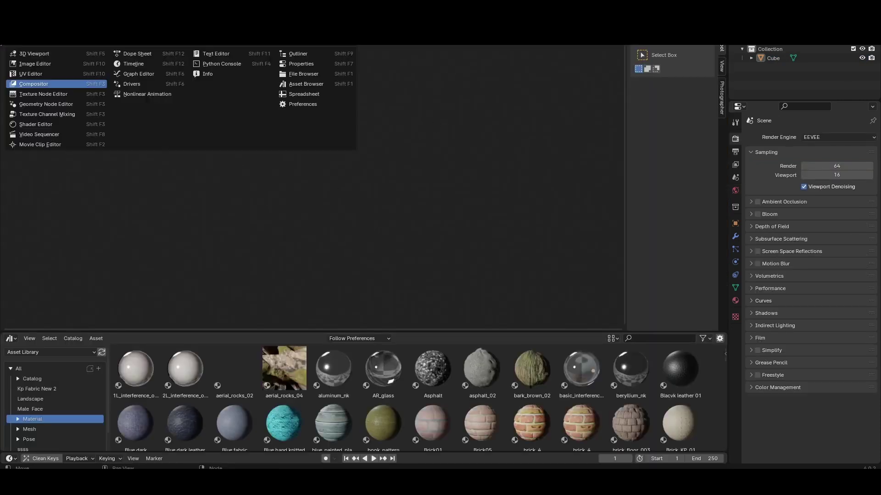
{"action": "left_click", "coordinate": [36, 54]}
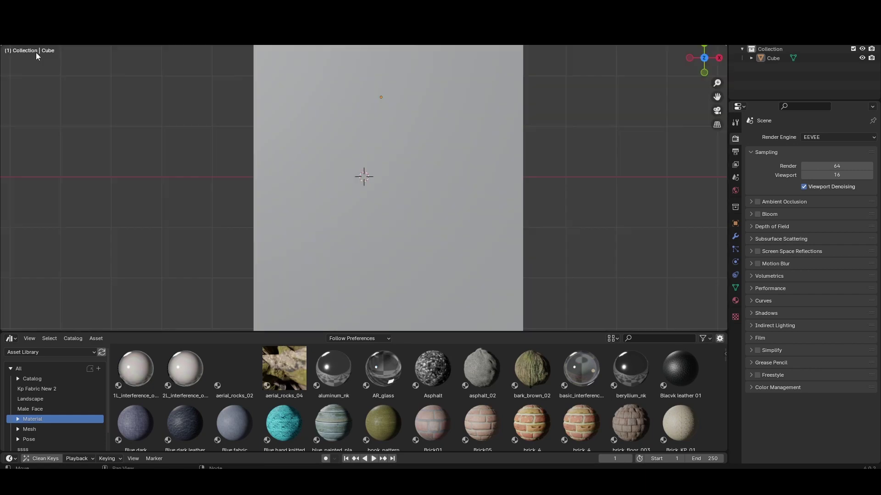
{"action": "scroll", "coordinate": [355, 146], "scroll_direction": "down", "scroll_amount": 3}
{"action": "middle_click_drag", "start_coordinate": [441, 181], "coordinate": [367, 105]}
Set the asset browser to Easy_PBR_library.001 and show its unassigned assets
{"action": "left_click", "coordinate": [58, 354]}
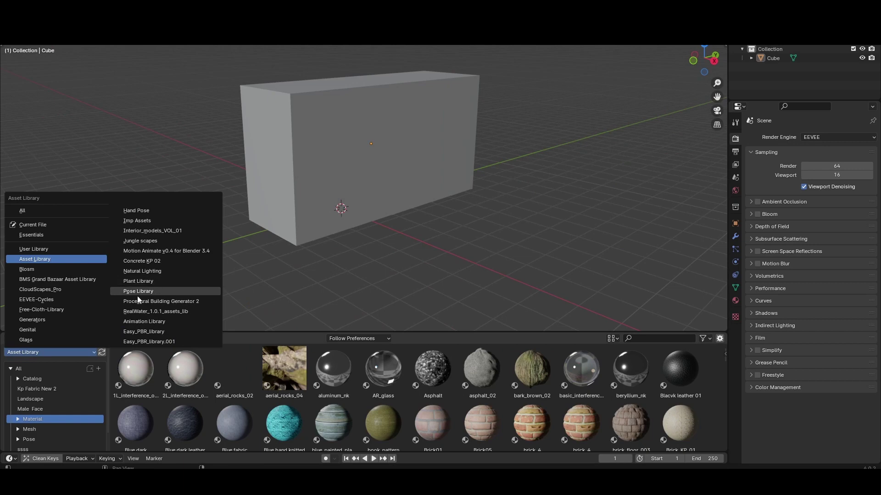
{"action": "left_click", "coordinate": [154, 341]}
{"action": "left_click", "coordinate": [37, 379]}
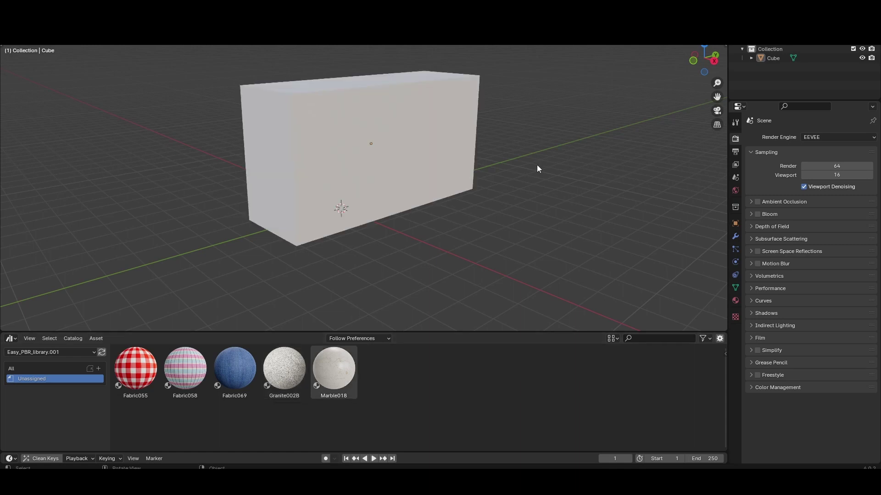
Apply the Granite002B material from the asset browser to the box
{"action": "left_click_drag", "start_coordinate": [282, 376], "coordinate": [364, 123]}
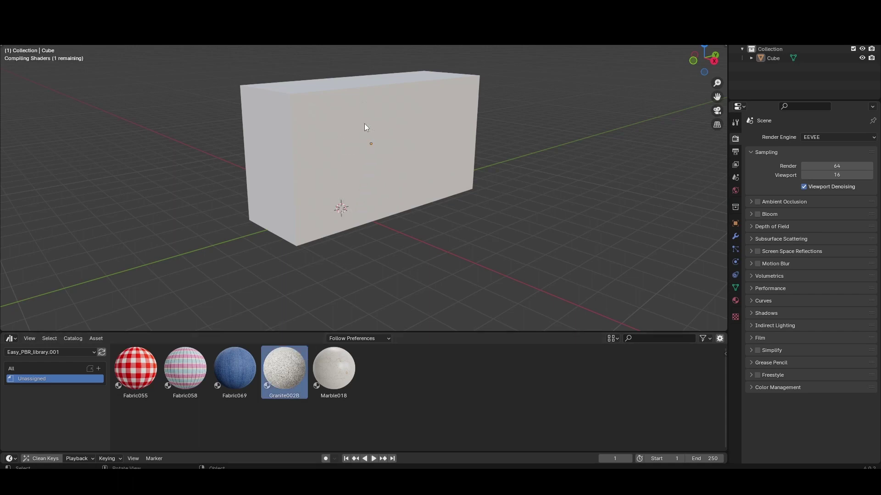
{"action": "middle_click_drag", "start_coordinate": [374, 123], "coordinate": [396, 112]}
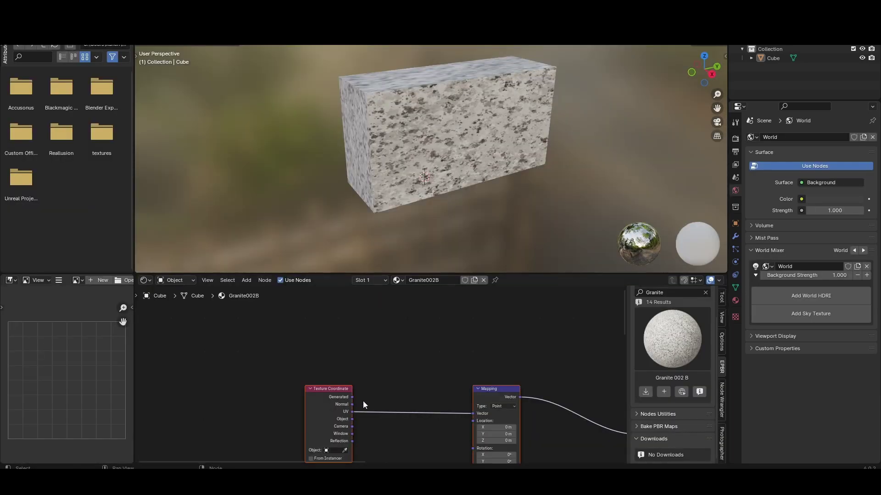
Set the granite material's Mapping scale to 2.9 in X and 7.3 in Y and check the texture around the box
{"action": "middle_click_drag", "start_coordinate": [384, 333], "coordinate": [343, 281]}
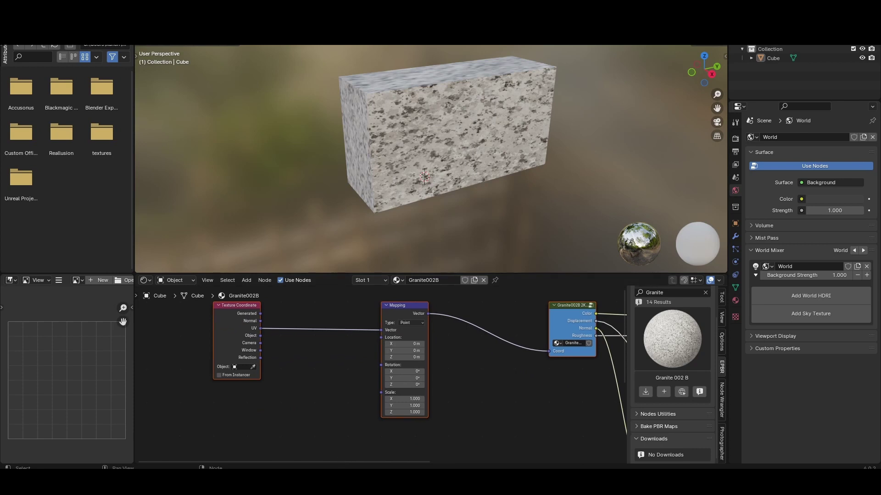
{"action": "left_click", "coordinate": [406, 398]}
{"action": "type", "text": "2.8"}
{"action": "key", "text": "Return"}
{"action": "left_click", "coordinate": [421, 399]}
{"action": "left_click", "coordinate": [406, 405]}
{"action": "type", "text": "7.3"}
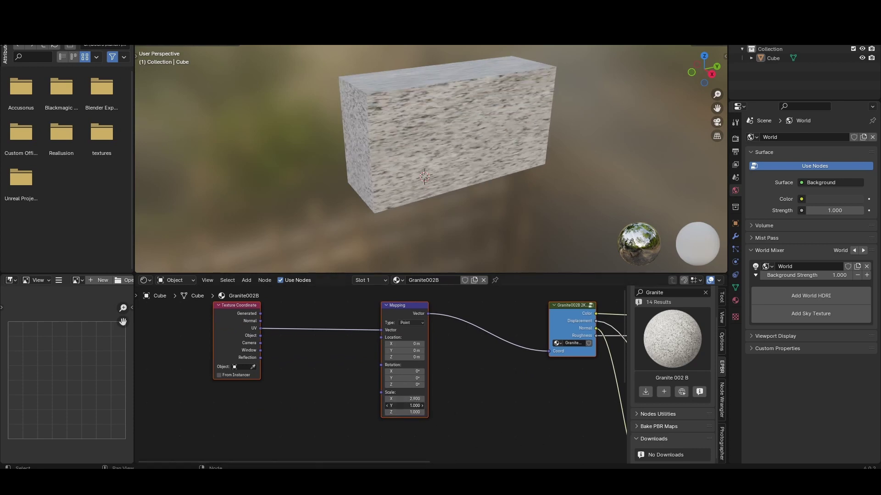
{"action": "key", "text": "Return"}
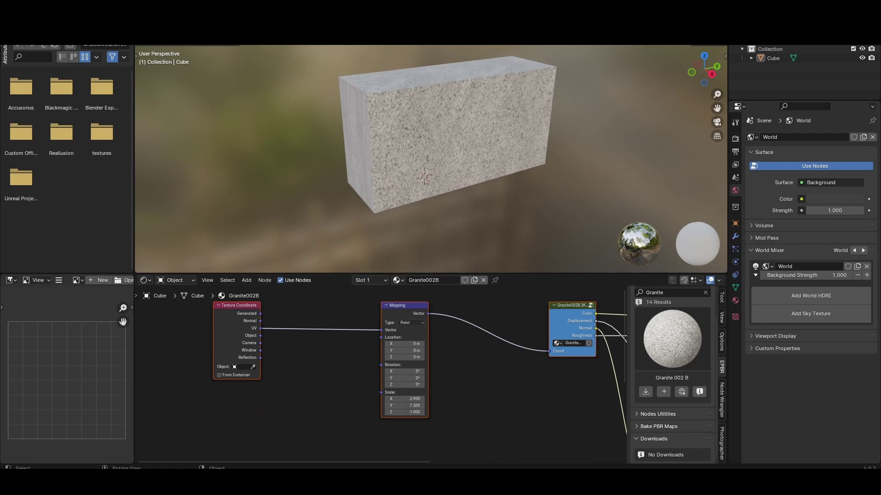
{"action": "middle_click_drag", "start_coordinate": [481, 145], "coordinate": [658, 103]}
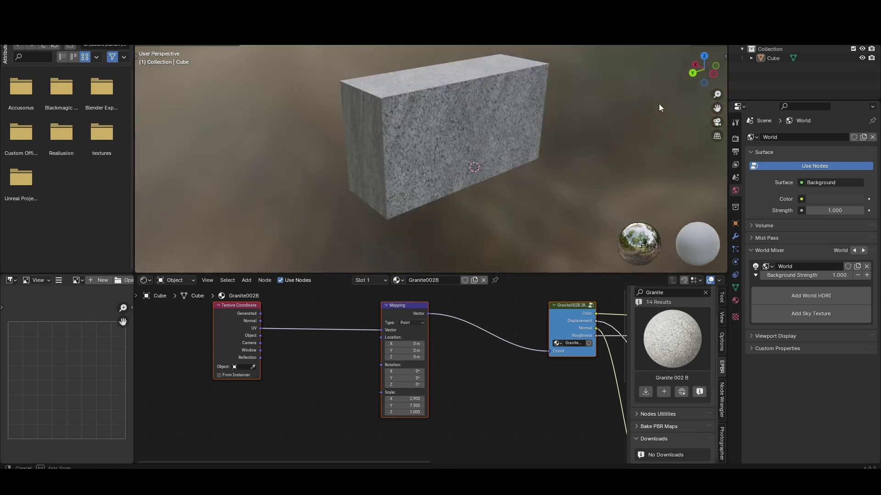
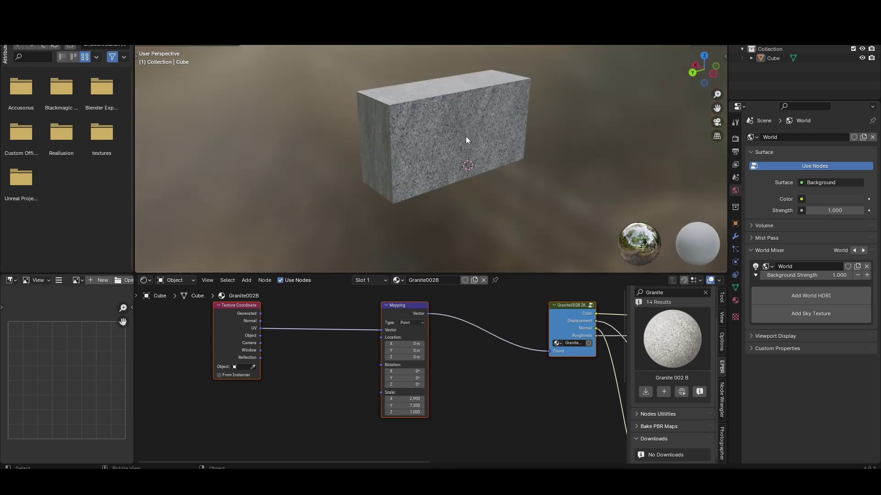
{"action": "middle_click_drag", "start_coordinate": [466, 136], "coordinate": [471, 169]}
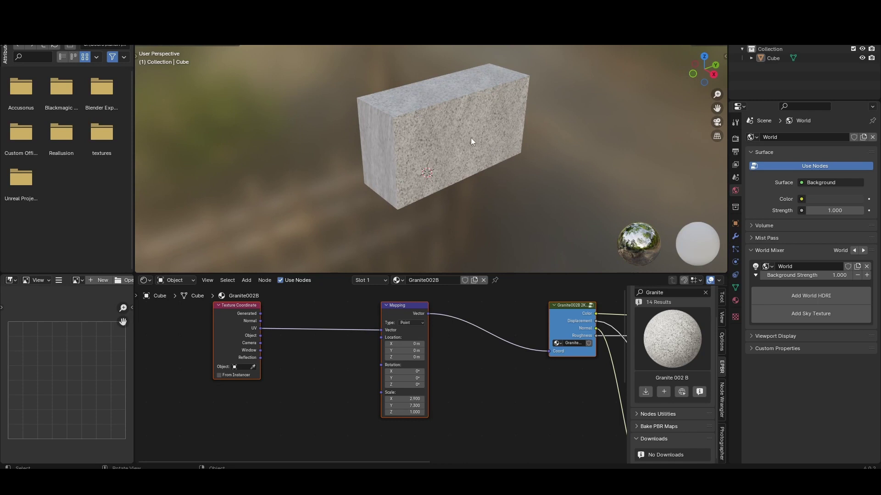
{"action": "middle_click_drag", "start_coordinate": [471, 138], "coordinate": [357, 151]}
Remove the Granite002B material slot from the box and create a new material for it
{"action": "middle_click_drag", "start_coordinate": [624, 383], "coordinate": [475, 375]}
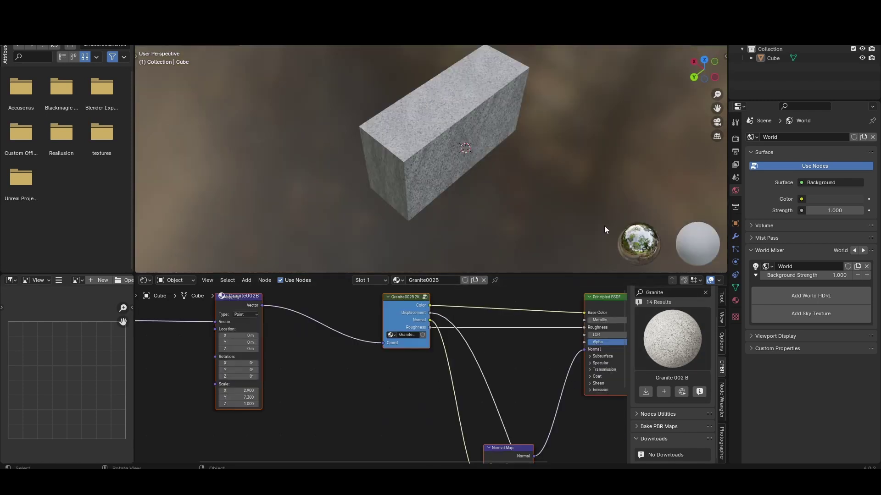
{"action": "left_click", "coordinate": [735, 301]}
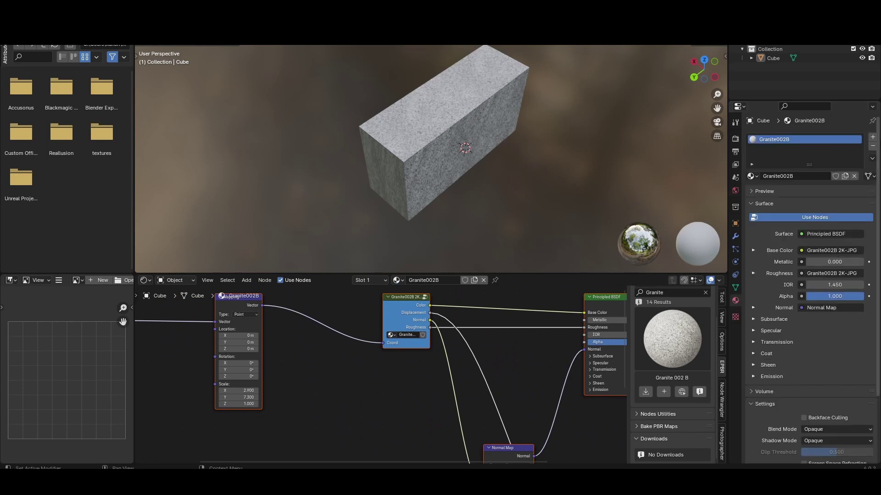
{"action": "left_click", "coordinate": [873, 146]}
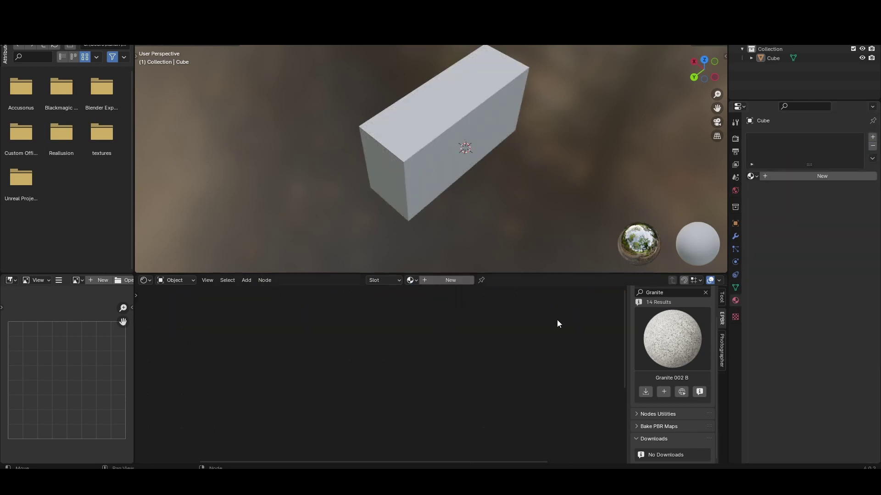
{"action": "left_click", "coordinate": [437, 281]}
{"action": "key", "text": "Home"}
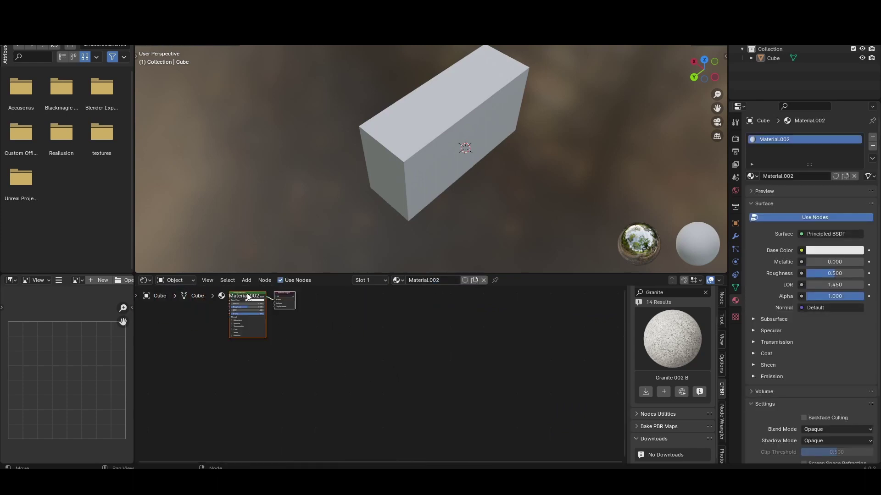
Bring the new material's nodes to the middle of the shader editor and enlarge the editor area upwards
{"action": "left_click_drag", "start_coordinate": [251, 301], "coordinate": [416, 359]}
{"action": "scroll", "coordinate": [416, 360], "scroll_direction": "up", "scroll_amount": 2}
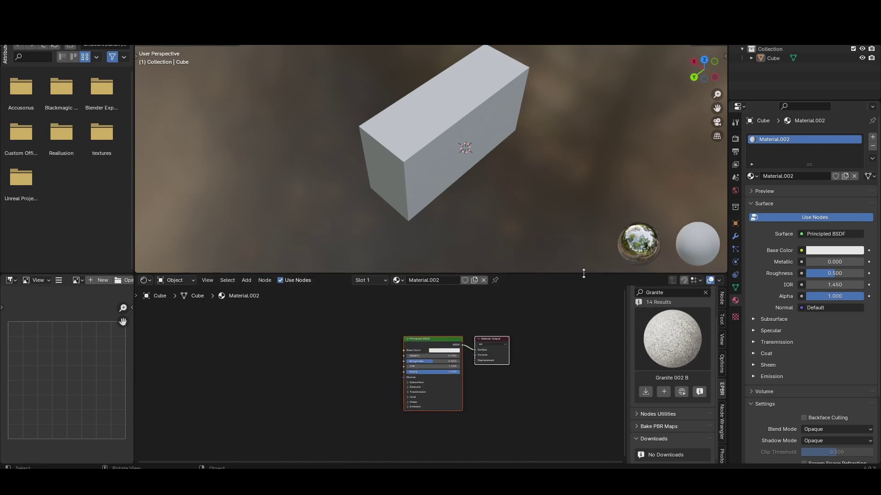
{"action": "left_click_drag", "start_coordinate": [583, 273], "coordinate": [583, 211]}
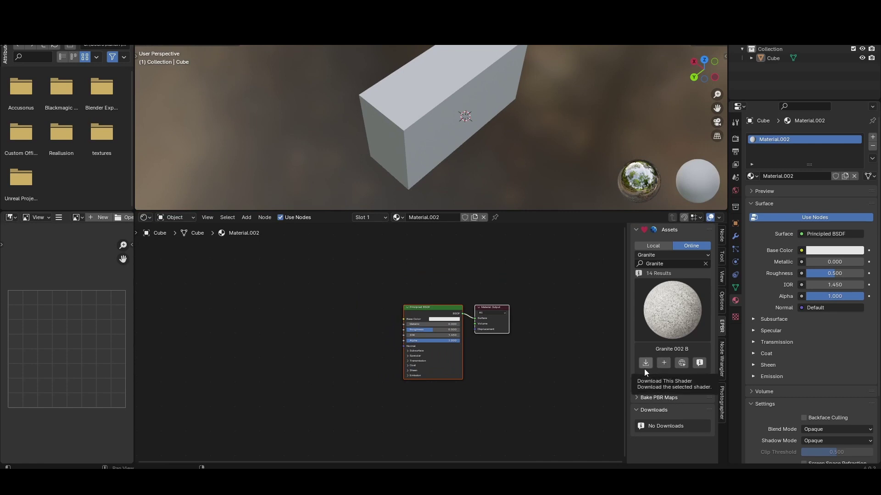
Add the Granite 002 B shader at 2K-JPG to the new material as a node group
{"action": "left_click", "coordinate": [445, 306]}
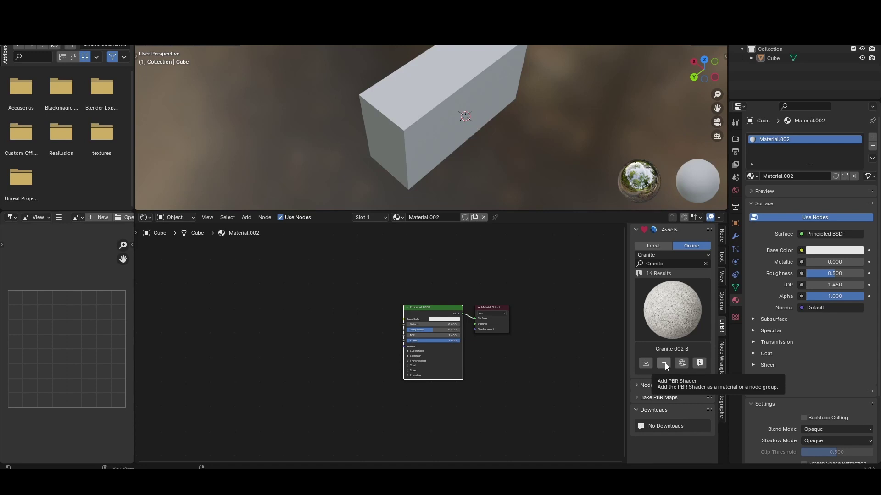
{"action": "left_click", "coordinate": [577, 369]}
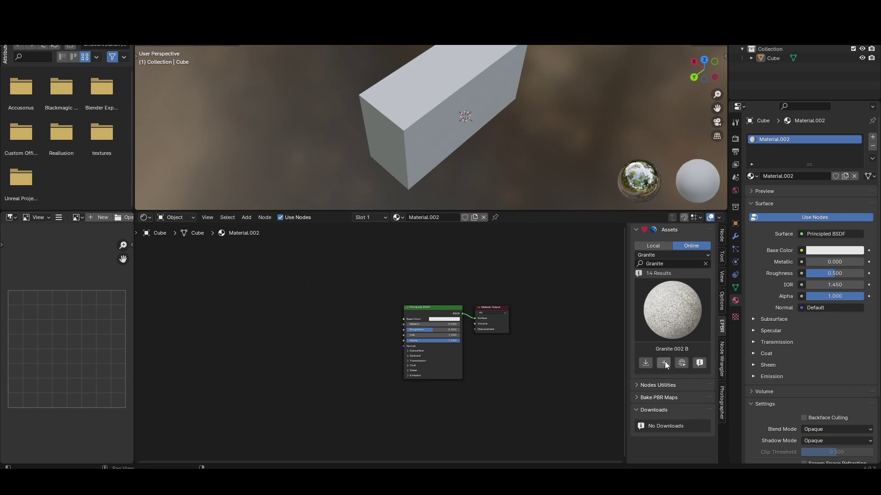
{"action": "left_click", "coordinate": [417, 307]}
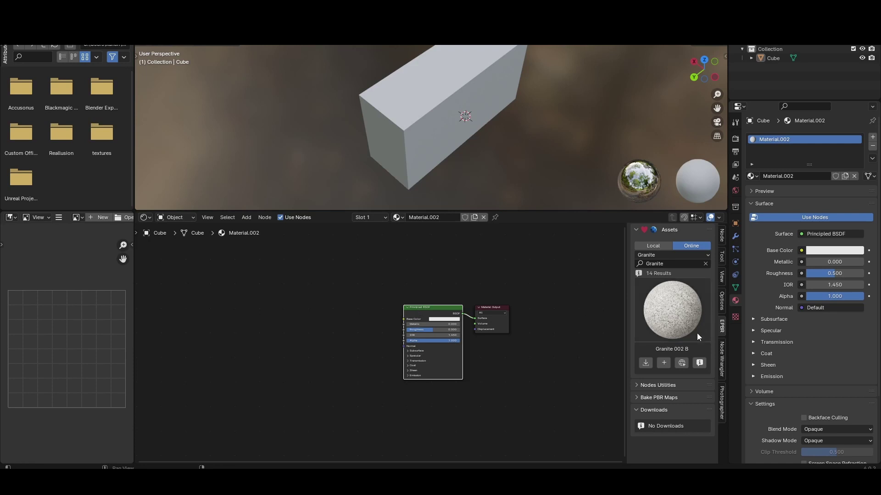
{"action": "left_click", "coordinate": [663, 363]}
{"action": "left_click_drag", "start_coordinate": [665, 313], "coordinate": [644, 266]}
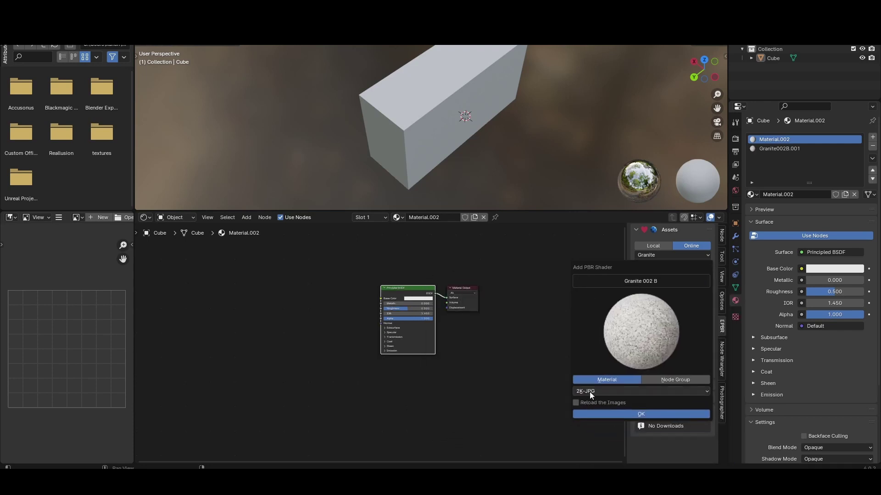
{"action": "left_click", "coordinate": [676, 378]}
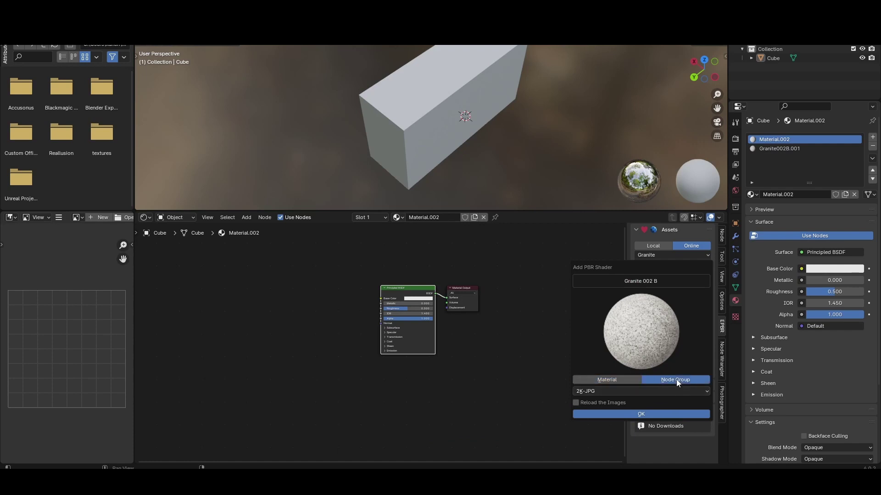
{"action": "left_click", "coordinate": [641, 415]}
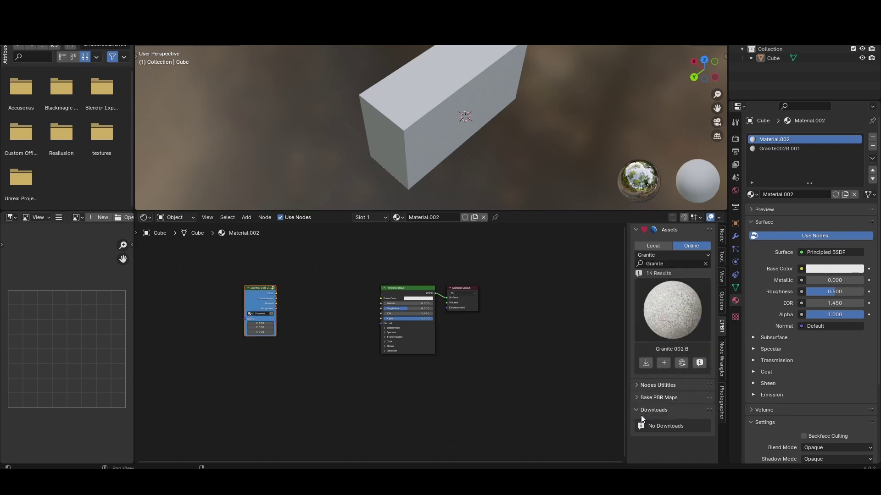
Connect the granite node group's Color, Normal and Roughness outputs to Base Color, Normal and Roughness of the Principled BSDF
{"action": "scroll", "coordinate": [214, 290], "scroll_direction": "up", "scroll_amount": 3}
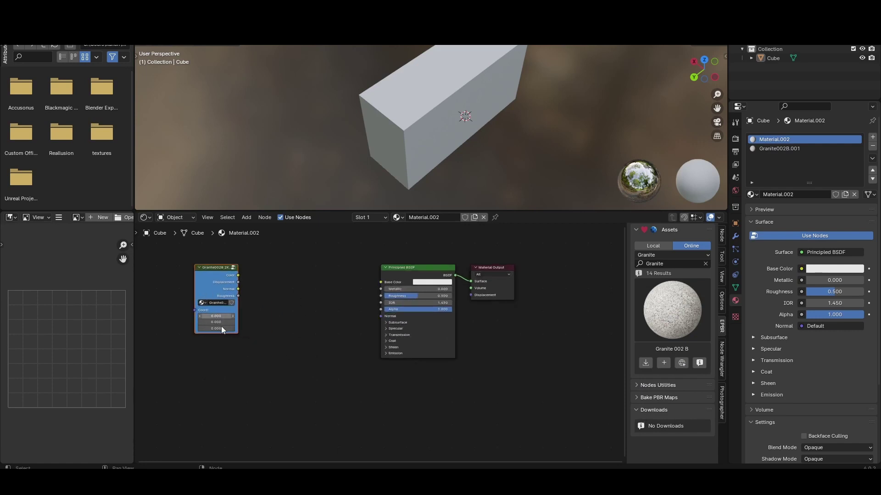
{"action": "key", "text": "Home"}
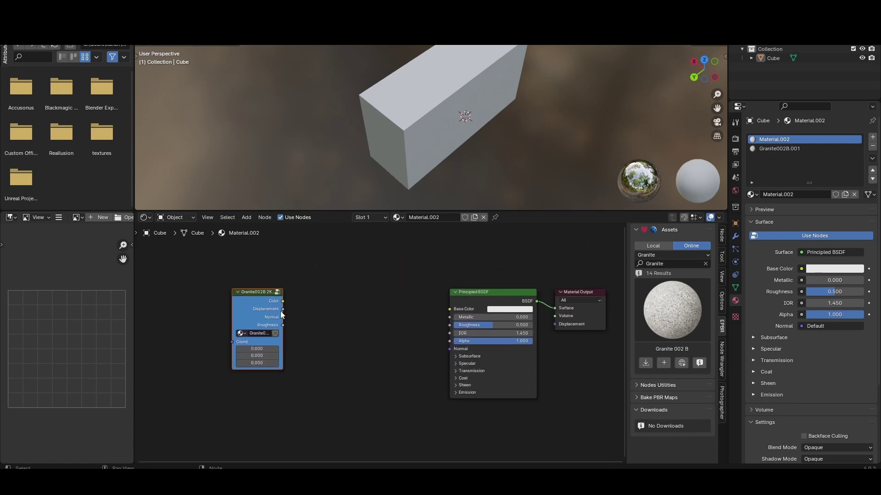
{"action": "left_click_drag", "start_coordinate": [282, 301], "coordinate": [449, 309]}
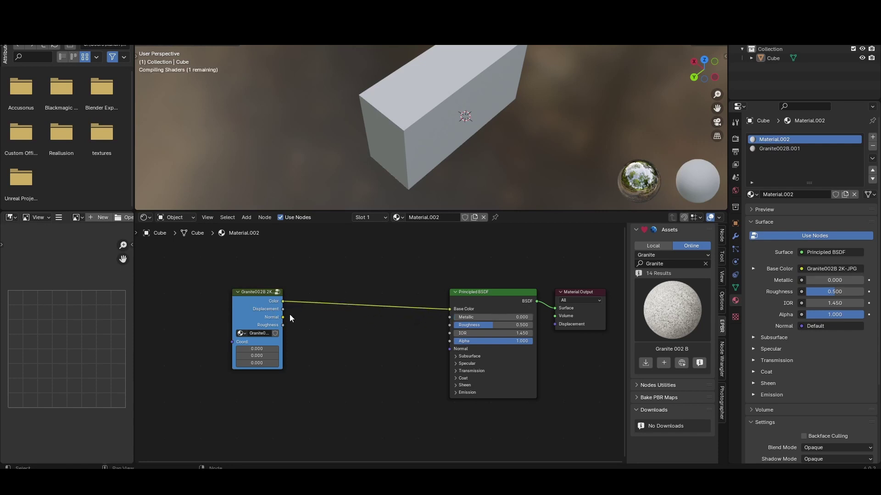
{"action": "left_click_drag", "start_coordinate": [283, 309], "coordinate": [450, 349]}
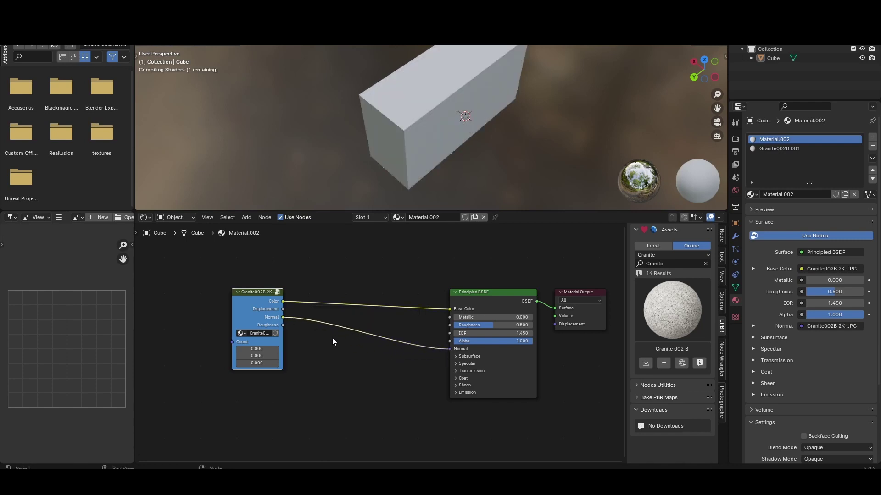
{"action": "left_click_drag", "start_coordinate": [283, 325], "coordinate": [447, 326]}
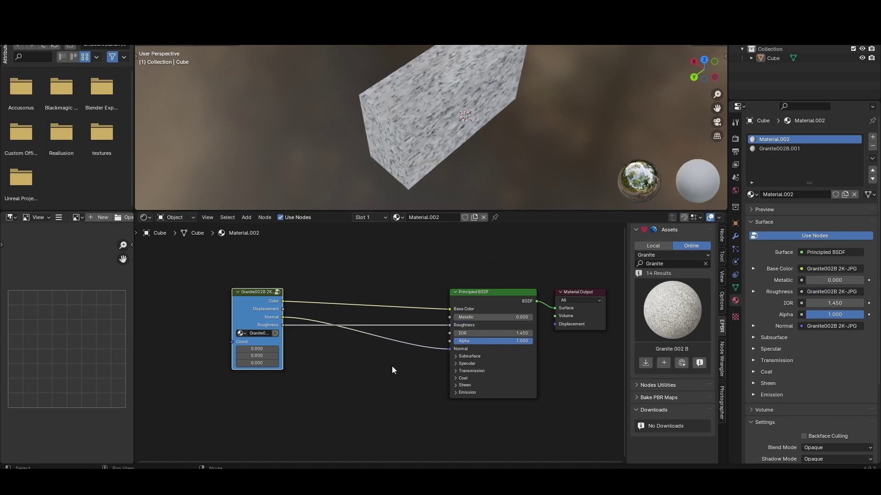
{"action": "middle_click_drag", "start_coordinate": [574, 101], "coordinate": [534, 89]}
Arrange the granite node group, Principled BSDF and Material Output nodes closer together
{"action": "left_click_drag", "start_coordinate": [262, 292], "coordinate": [313, 344]}
{"action": "left_click_drag", "start_coordinate": [468, 292], "coordinate": [456, 296]}
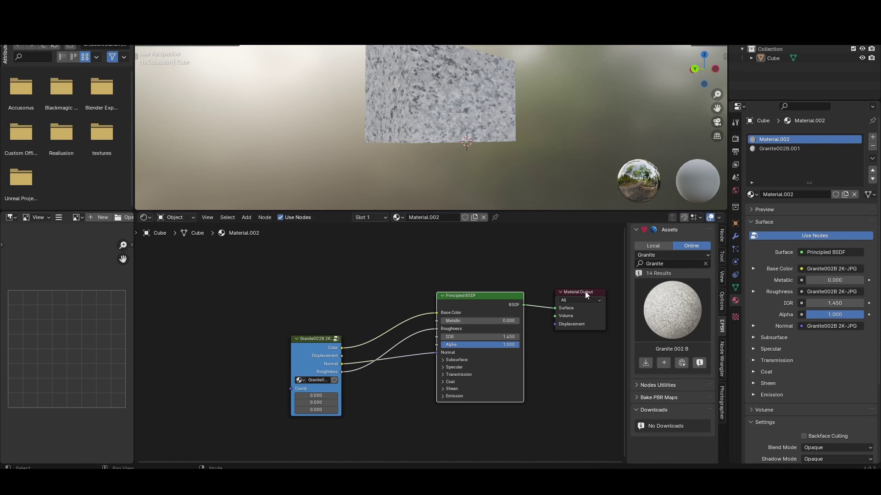
{"action": "left_click_drag", "start_coordinate": [586, 293], "coordinate": [577, 299]}
{"action": "left_click_drag", "start_coordinate": [322, 336], "coordinate": [304, 325]}
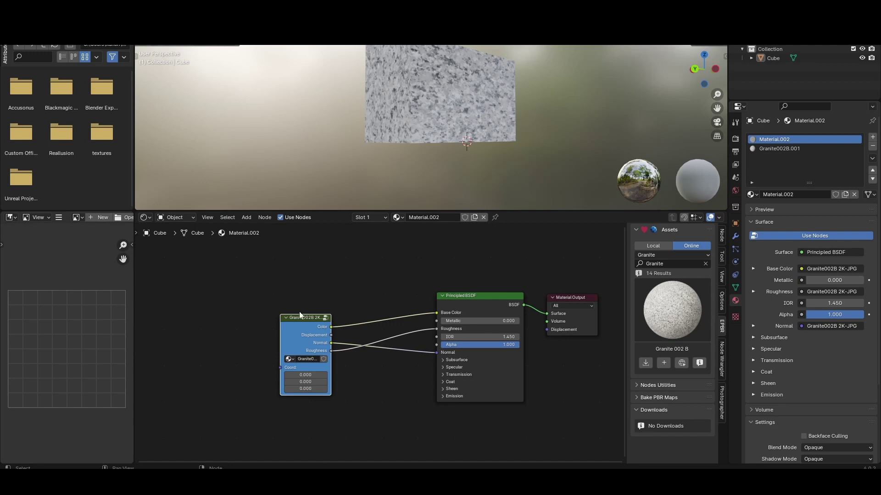
{"action": "left_click_drag", "start_coordinate": [301, 315], "coordinate": [338, 315]}
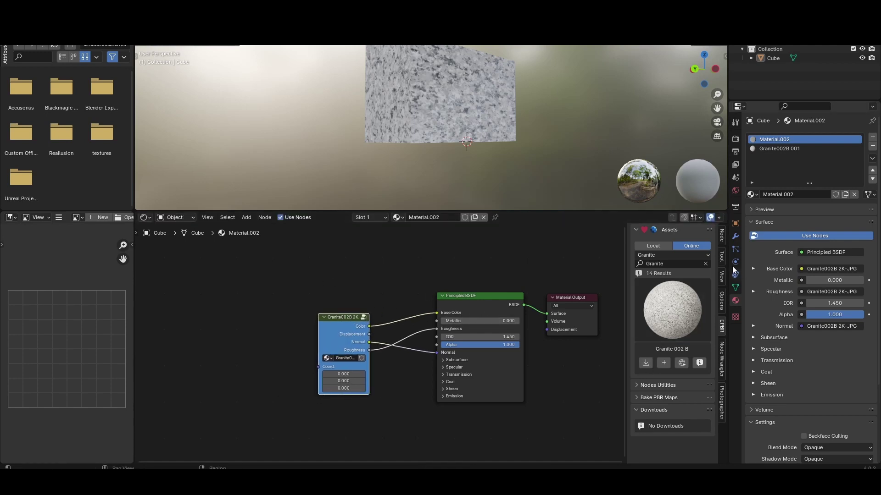
Check which granite shaders are stored locally and return to the online assets
{"action": "left_click", "coordinate": [660, 246]}
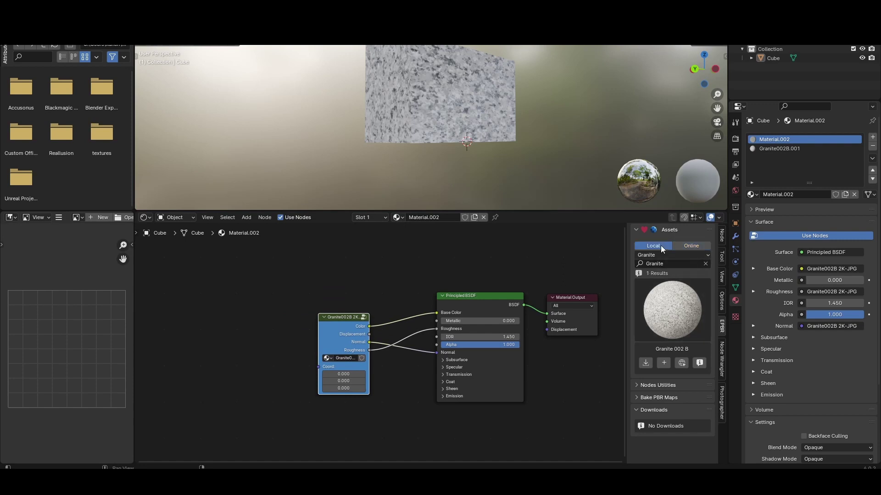
{"action": "left_click", "coordinate": [676, 304]}
{"action": "left_click", "coordinate": [676, 304]}
{"action": "left_click", "coordinate": [676, 304]}
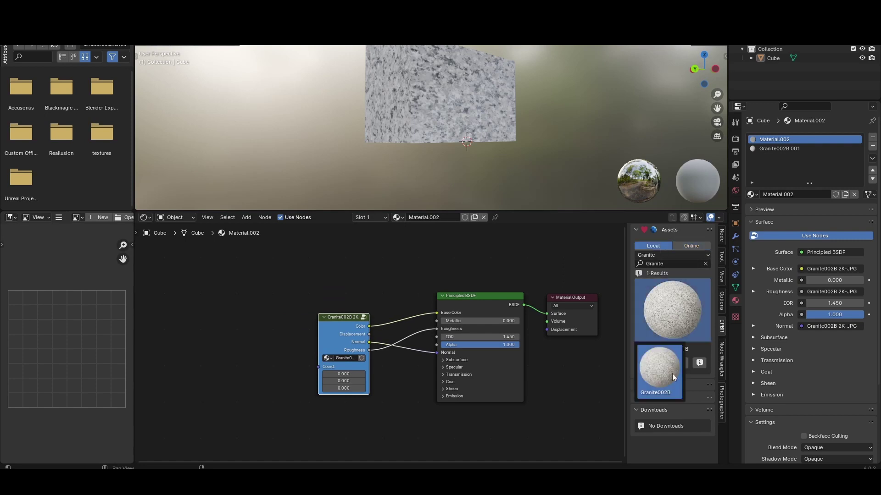
{"action": "left_click", "coordinate": [686, 245]}
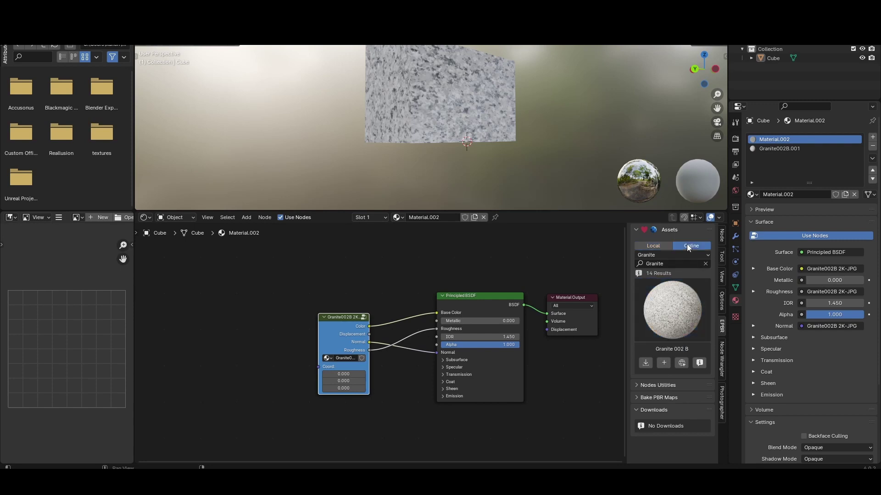
Download the Granite 006 B shader from the online assets at 2K-JPG resolution
{"action": "left_click", "coordinate": [670, 262]}
{"action": "left_click", "coordinate": [677, 312]}
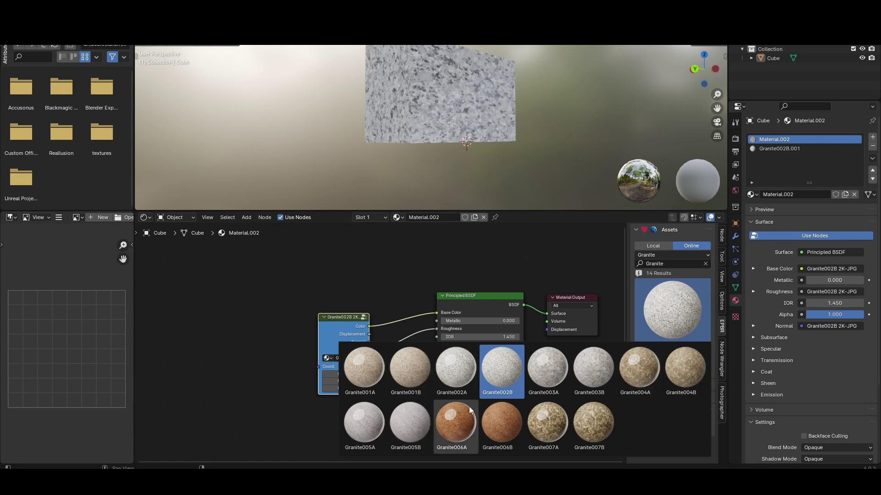
{"action": "left_click", "coordinate": [506, 420]}
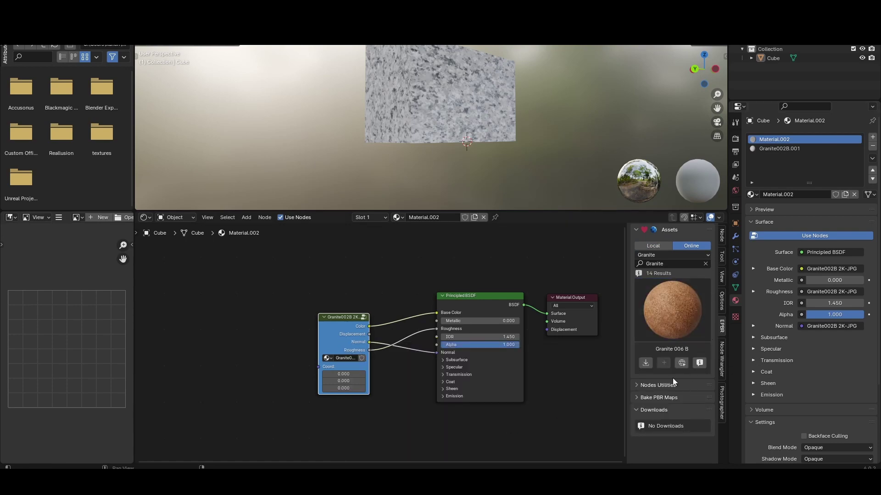
{"action": "left_click", "coordinate": [645, 363]}
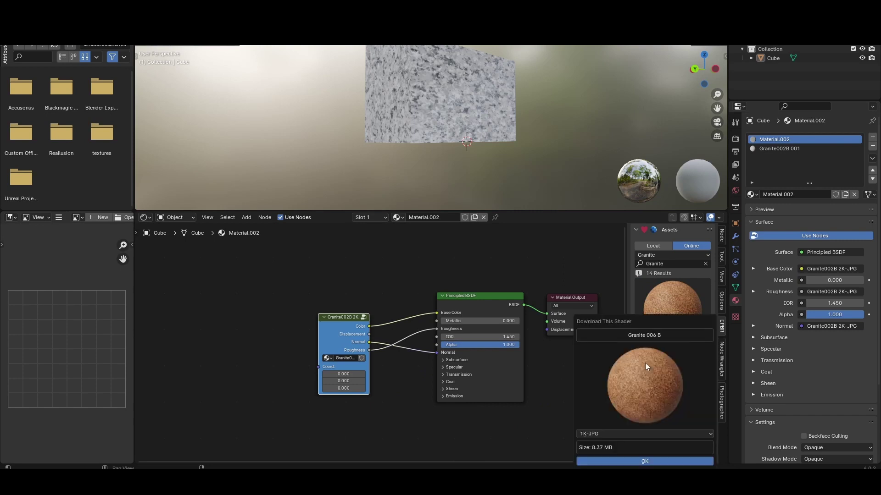
{"action": "left_click", "coordinate": [618, 436]}
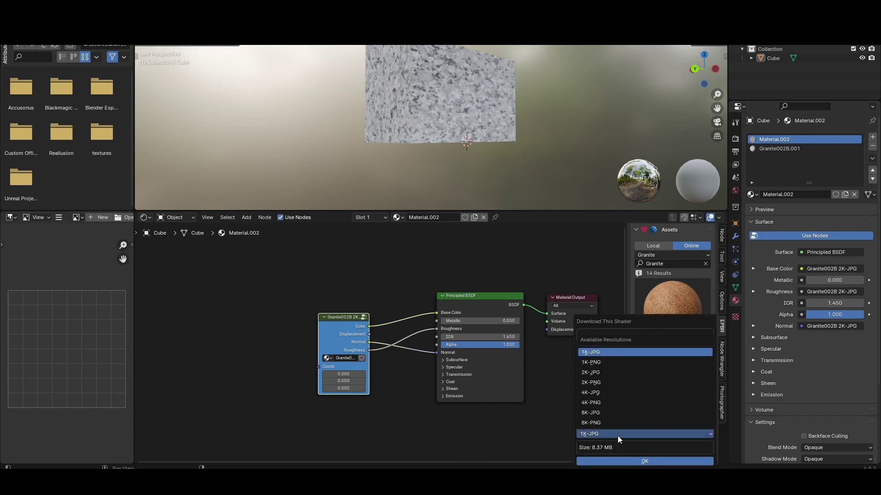
{"action": "left_click", "coordinate": [585, 375]}
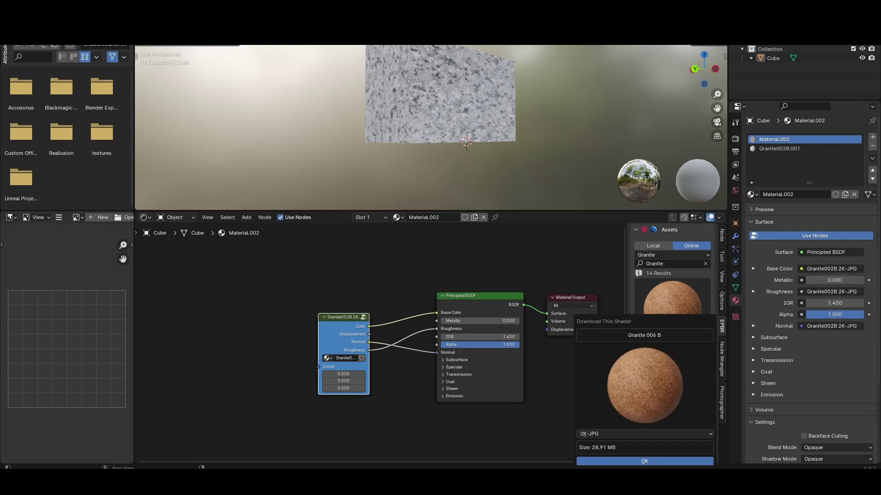
{"action": "left_click", "coordinate": [629, 461]}
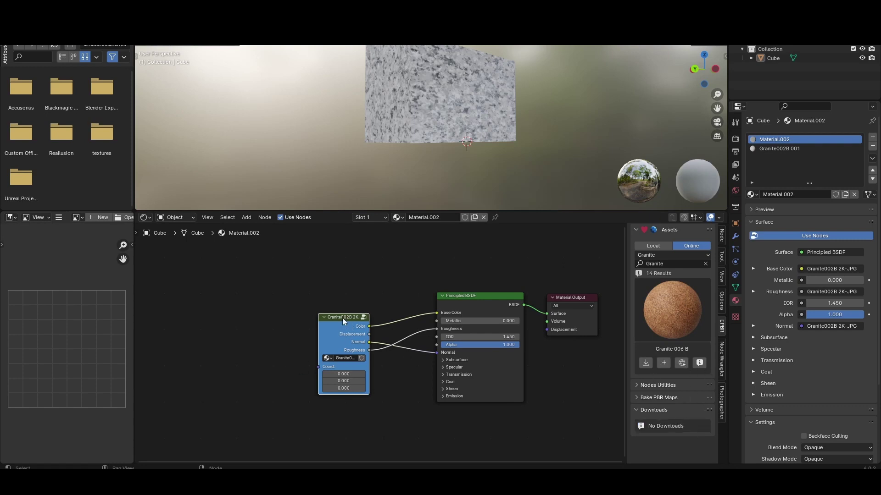
Add Granite 006 B at 2K-JPG to the material as a node group and place it above the Granite 002 B group
{"action": "left_click_drag", "start_coordinate": [338, 316], "coordinate": [310, 315]}
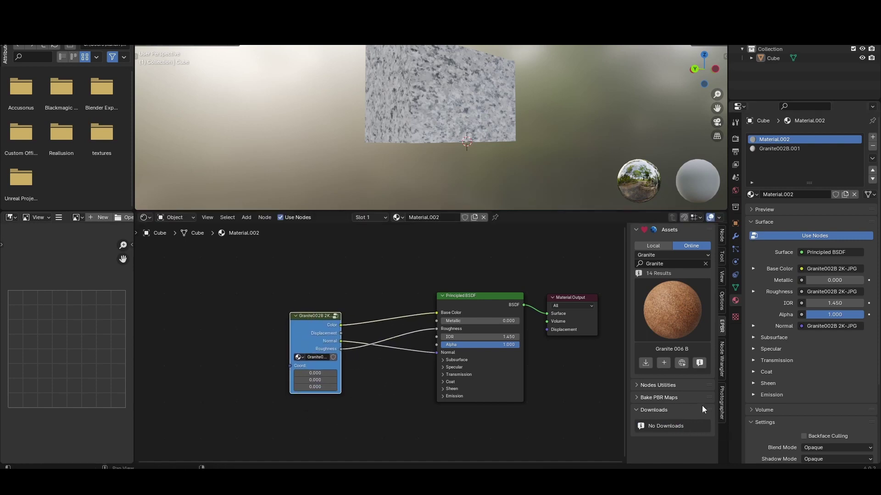
{"action": "left_click_drag", "start_coordinate": [308, 316], "coordinate": [335, 332]}
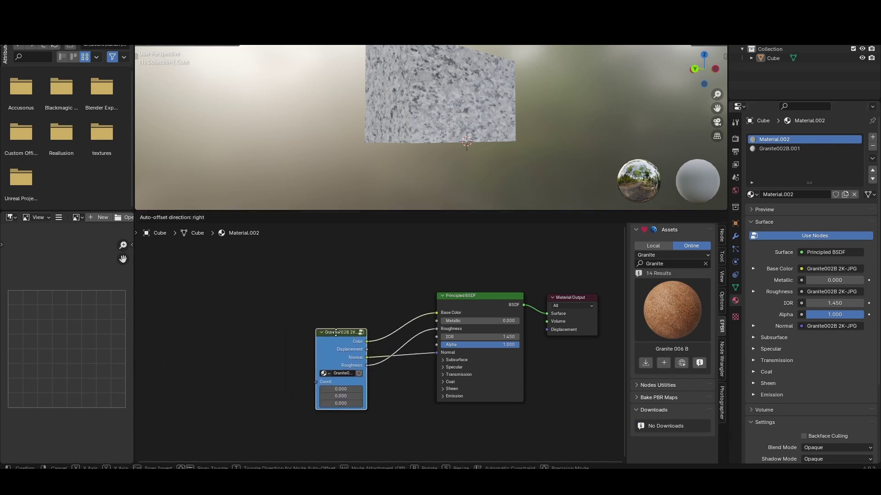
{"action": "left_click", "coordinate": [663, 364]}
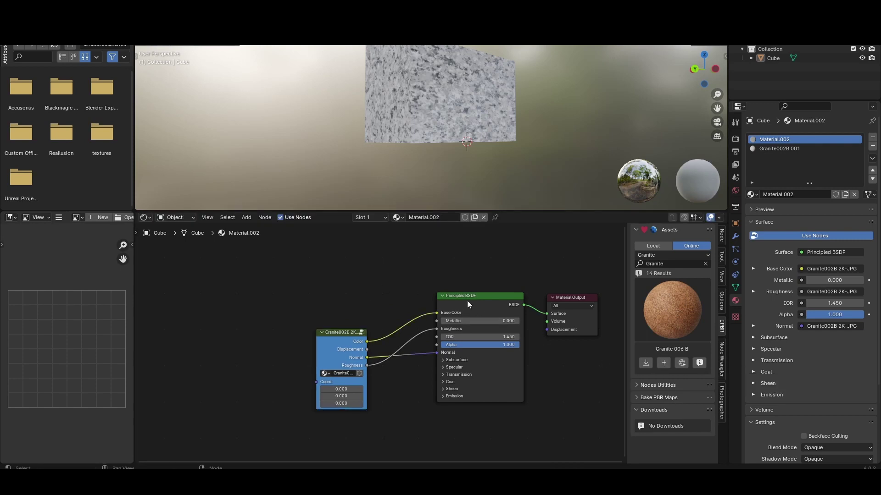
{"action": "left_click", "coordinate": [662, 365]}
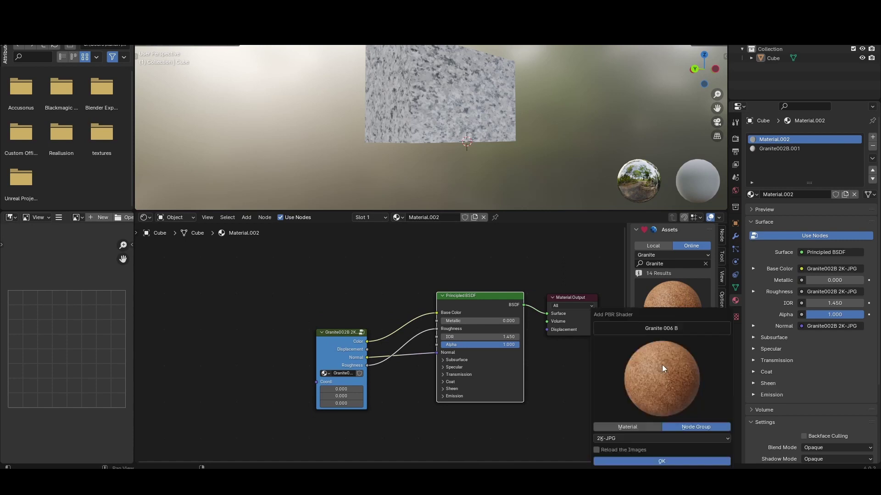
{"action": "left_click", "coordinate": [673, 460]}
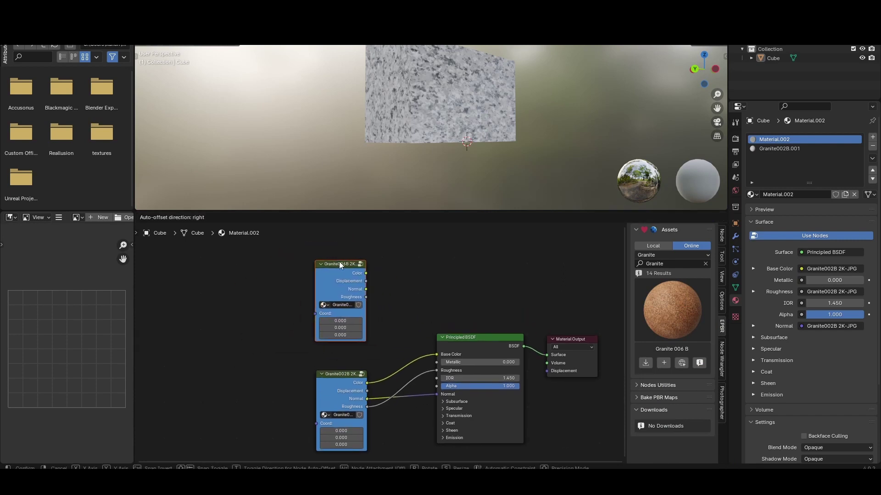
{"action": "left_click", "coordinate": [340, 264]}
{"action": "left_click", "coordinate": [333, 265]}
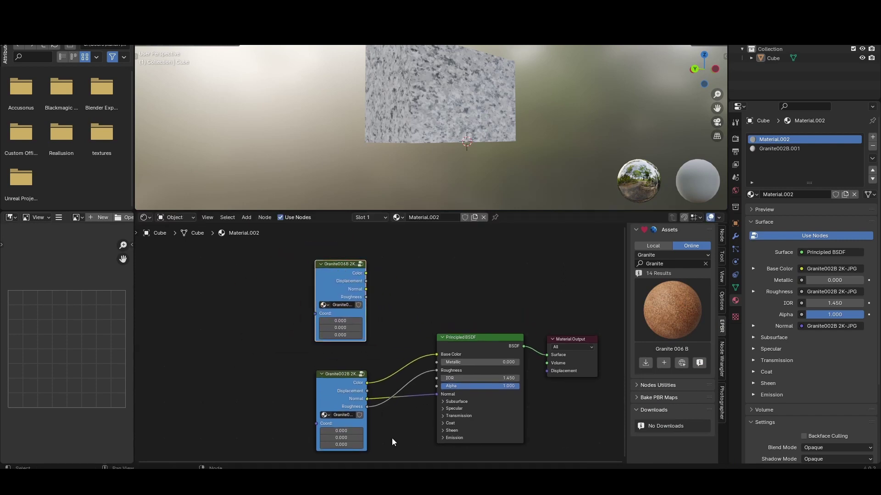
Select both granite node groups and combine them with Mix two EPBR nodes
{"action": "left_click", "coordinate": [363, 440], "text": "shift"}
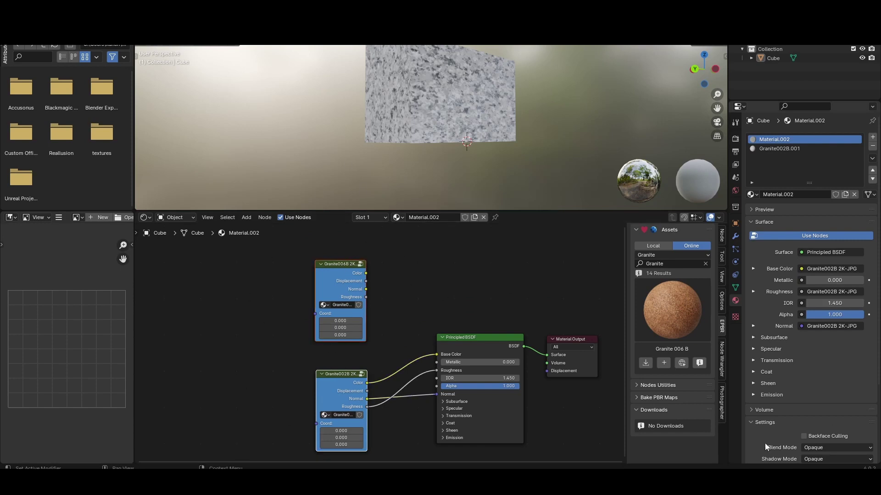
{"action": "left_click", "coordinate": [637, 385]}
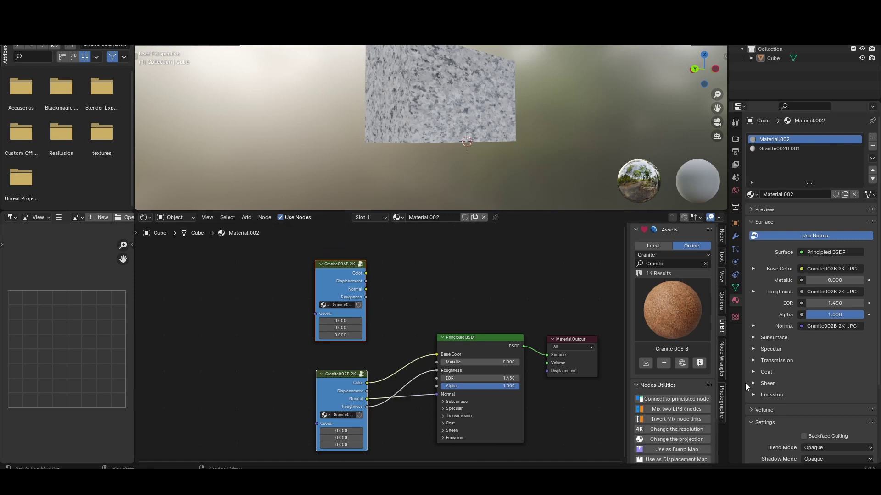
{"action": "left_click", "coordinate": [683, 410]}
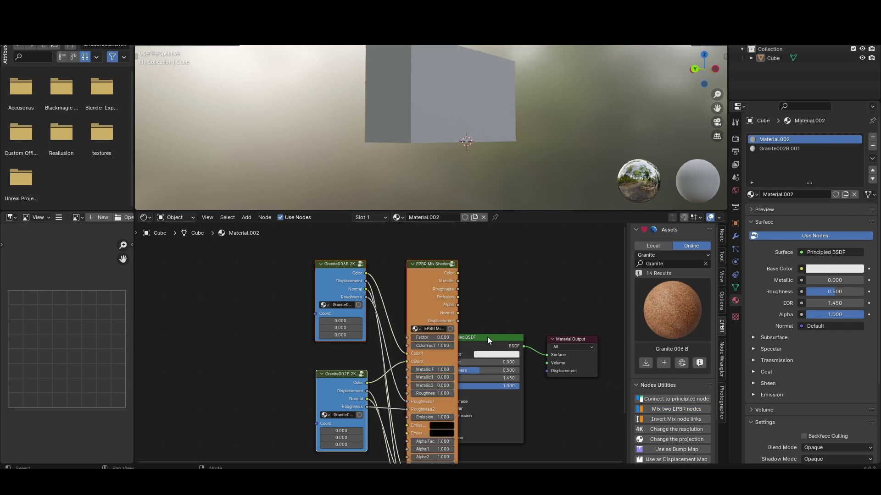
Spread out the Principled BSDF, both granite groups and the EPBR mix node so they no longer overlap
{"action": "left_click_drag", "start_coordinate": [487, 337], "coordinate": [540, 268]}
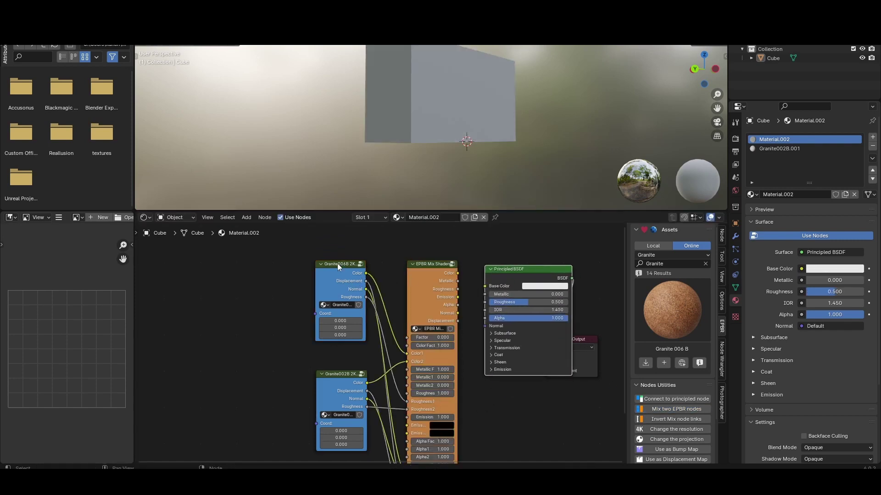
{"action": "left_click_drag", "start_coordinate": [334, 263], "coordinate": [289, 252]}
{"action": "left_click_drag", "start_coordinate": [347, 375], "coordinate": [280, 365]}
{"action": "left_click_drag", "start_coordinate": [431, 268], "coordinate": [398, 279]}
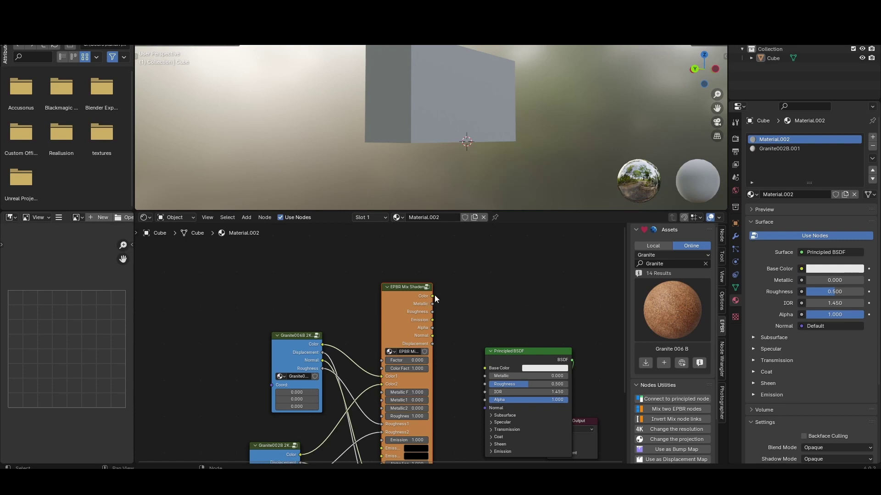
Connect the EPBR mix node's Color, Roughness and Normal outputs to Base Color, Roughness and Normal of the Principled BSDF
{"action": "left_click_drag", "start_coordinate": [432, 296], "coordinate": [485, 368]}
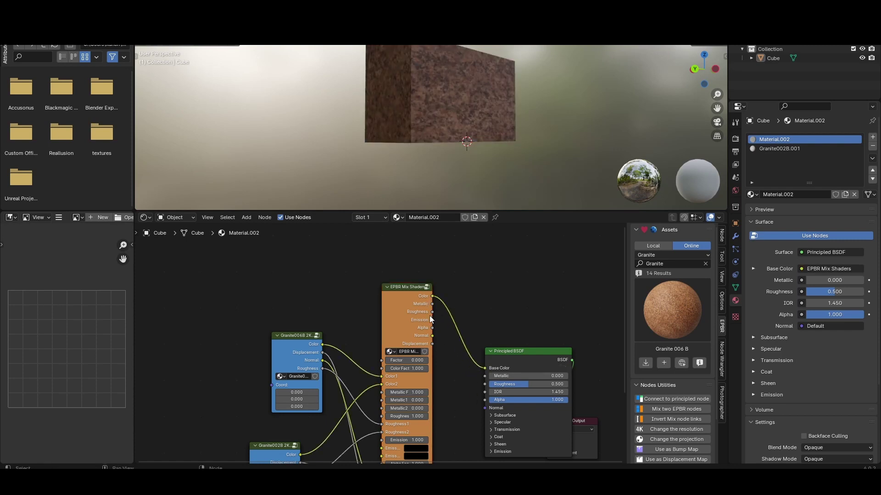
{"action": "left_click_drag", "start_coordinate": [432, 311], "coordinate": [487, 384]}
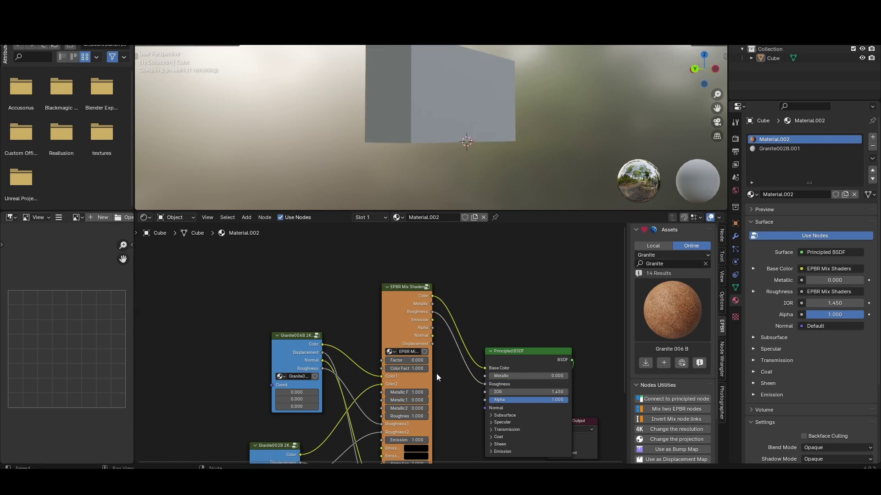
{"action": "left_click_drag", "start_coordinate": [432, 336], "coordinate": [485, 408]}
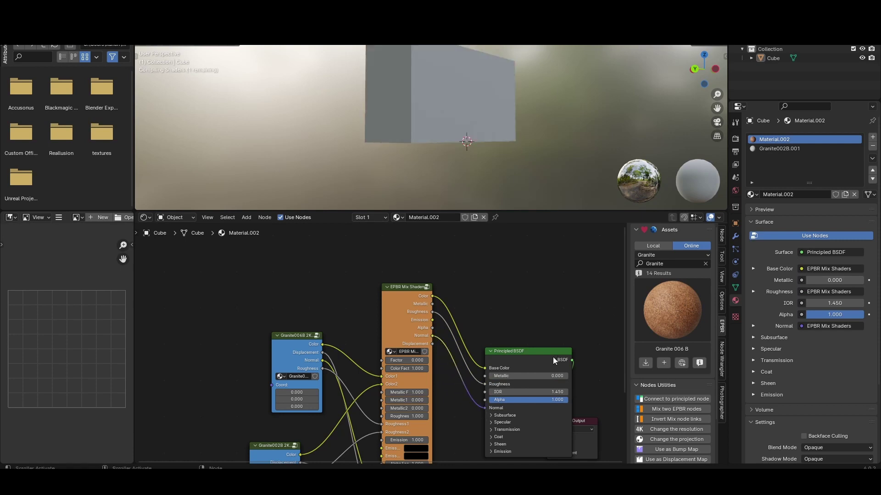
Move the EPBR mix node and the Principled BSDF up so they sit side by side above the Material Output
{"action": "left_click_drag", "start_coordinate": [537, 352], "coordinate": [558, 288]}
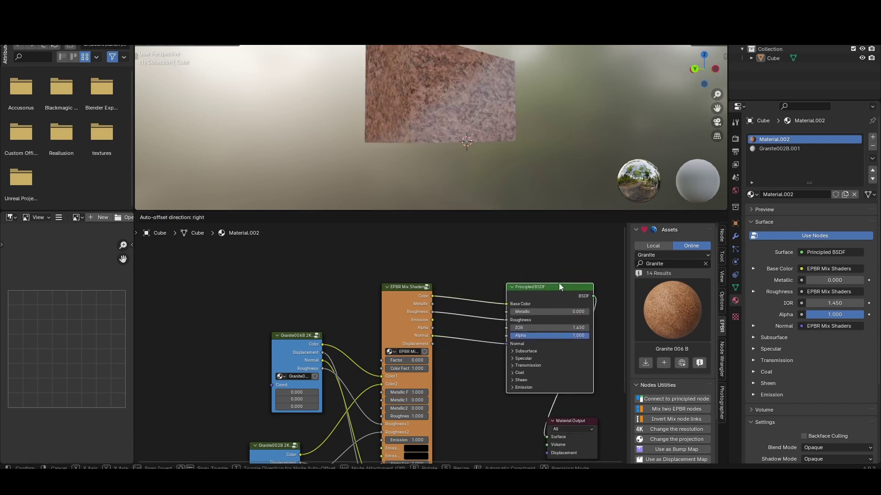
{"action": "left_click_drag", "start_coordinate": [405, 290], "coordinate": [400, 264]}
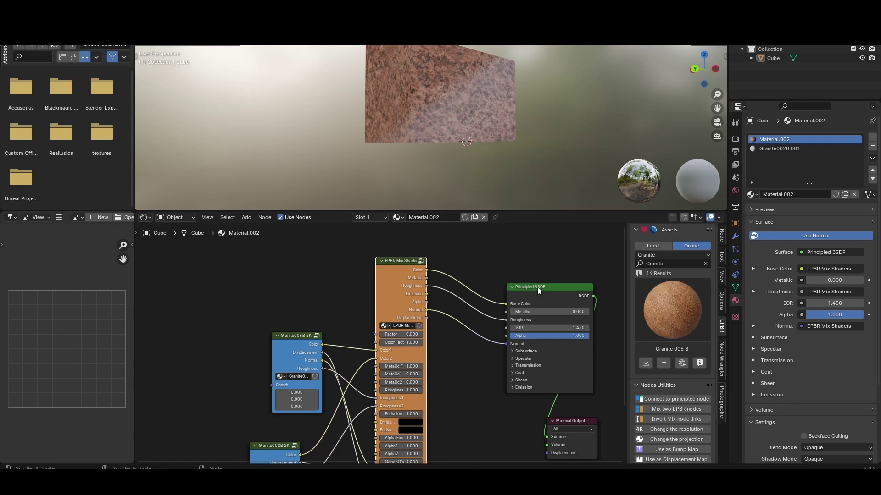
{"action": "left_click_drag", "start_coordinate": [538, 287], "coordinate": [540, 273]}
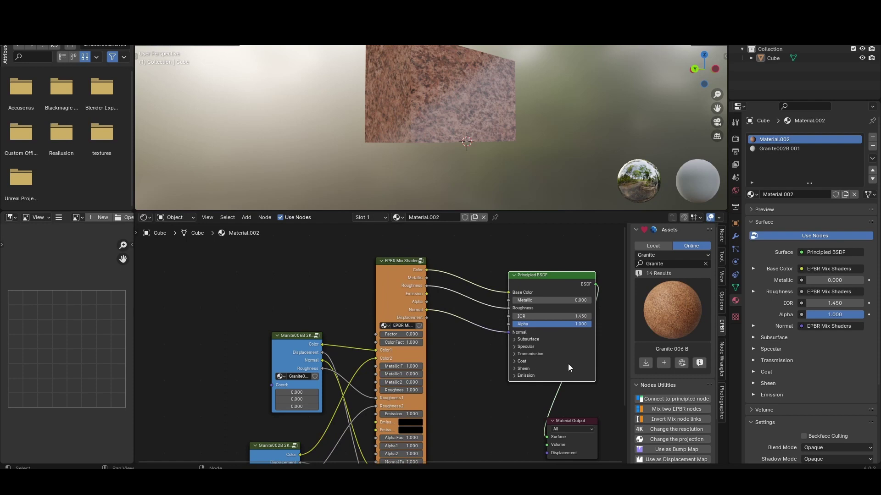
Try a Factor of 0.8 on the node mixing the two granites and undo it
{"action": "left_click", "coordinate": [412, 335]}
{"action": "type", "text": "0.8"}
{"action": "key", "text": "Return"}
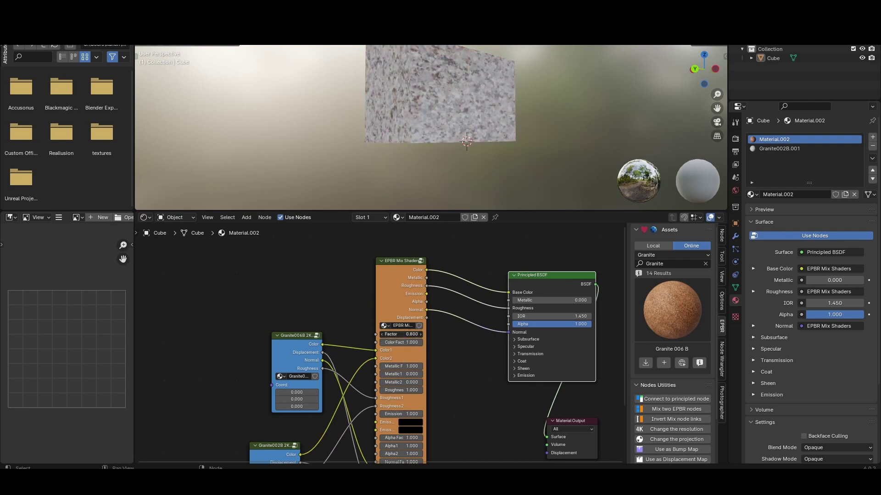
{"action": "key", "text": "ctrl+z"}
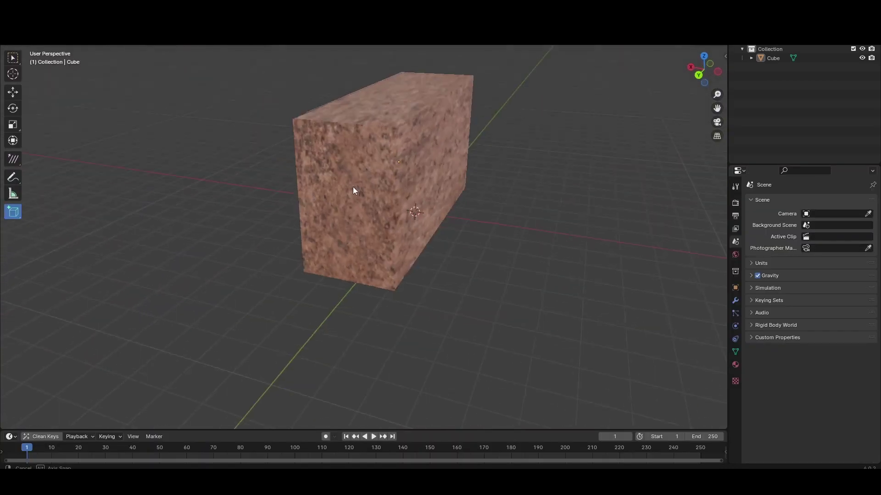
{"action": "mouse_move", "coordinate": [353, 186]}
{"action": "middle_mouse_down"}
{"action": "mouse_move", "coordinate": [593, 219]}
{"action": "mouse_move", "coordinate": [620, 147]}
{"action": "mouse_move", "coordinate": [530, 192]}
{"action": "mouse_move", "coordinate": [467, 179]}
{"action": "mouse_move", "coordinate": [507, 196]}
{"action": "mouse_move", "coordinate": [502, 201]}
{"action": "mouse_move", "coordinate": [489, 179]}
{"action": "mouse_move", "coordinate": [506, 177]}
{"action": "mouse_move", "coordinate": [484, 176]}
{"action": "mouse_move", "coordinate": [490, 179]}
{"action": "middle_mouse_up"}
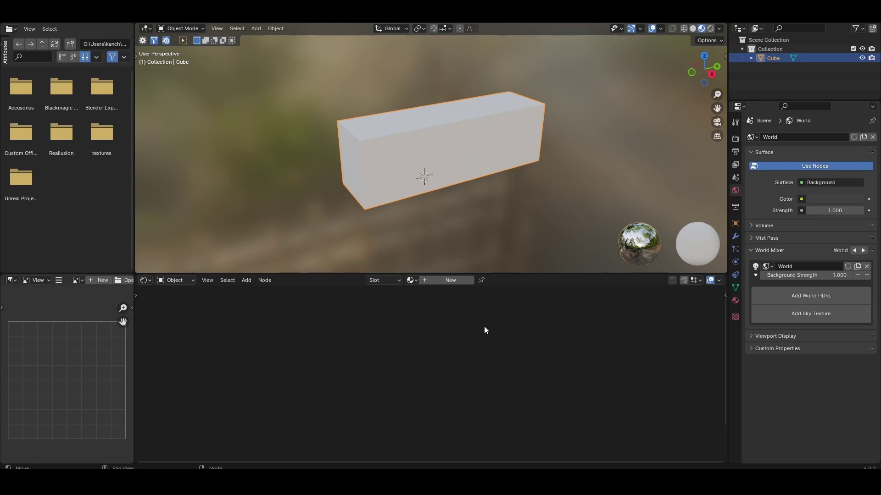
Create a new material for the untextured box and move its shader nodes to the middle of the node editor
{"action": "left_click", "coordinate": [449, 284]}
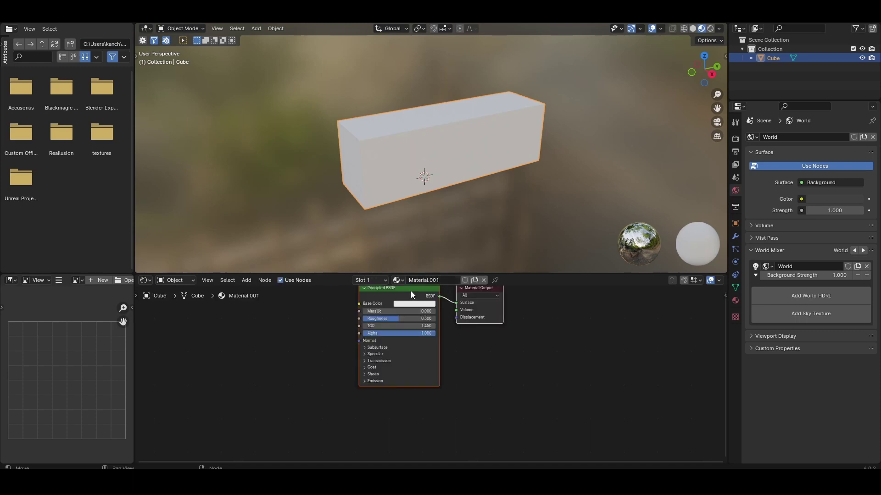
{"action": "left_click_drag", "start_coordinate": [411, 291], "coordinate": [397, 330]}
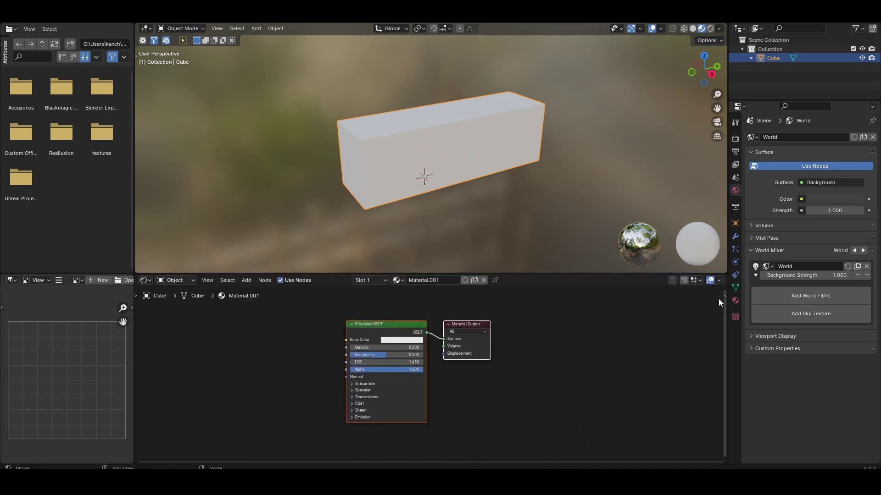
Load the Easy PBR library in the shader editor, clear the AcousticFoam search and list the local assets
{"action": "left_click", "coordinate": [726, 294]}
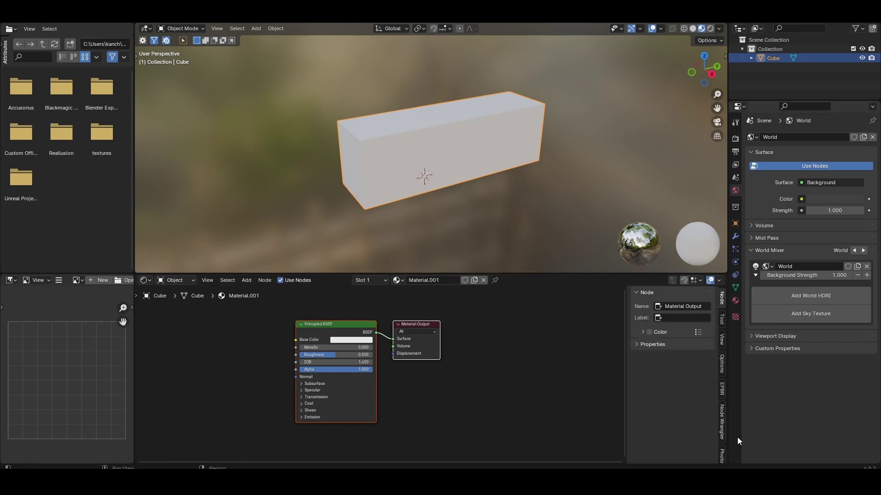
{"action": "left_click", "coordinate": [722, 391]}
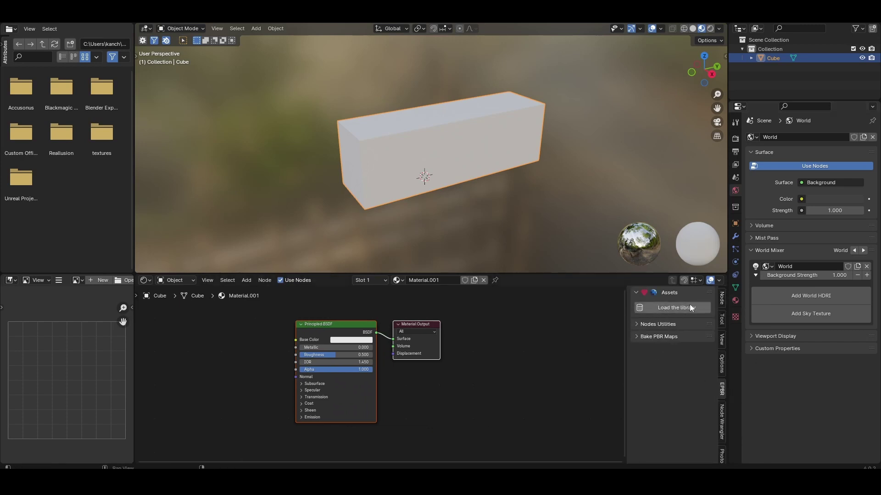
{"action": "left_click", "coordinate": [674, 307]}
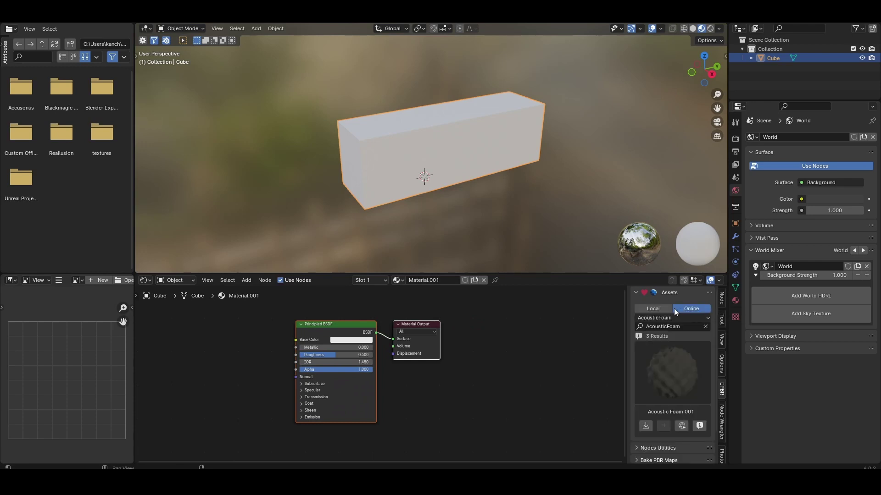
{"action": "left_click", "coordinate": [704, 326]}
{"action": "left_click", "coordinate": [652, 312]}
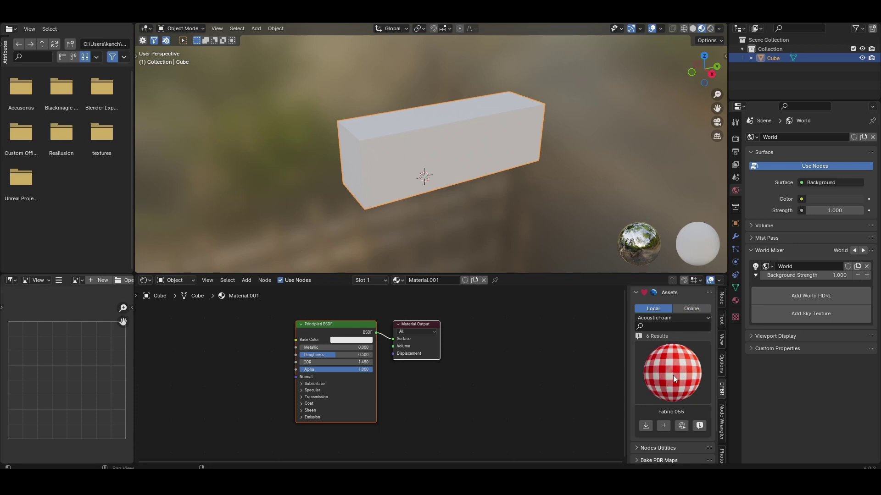
Add the local Fabric 055 asset to the new material as a 2K-JPG node group
{"action": "left_click", "coordinate": [353, 324]}
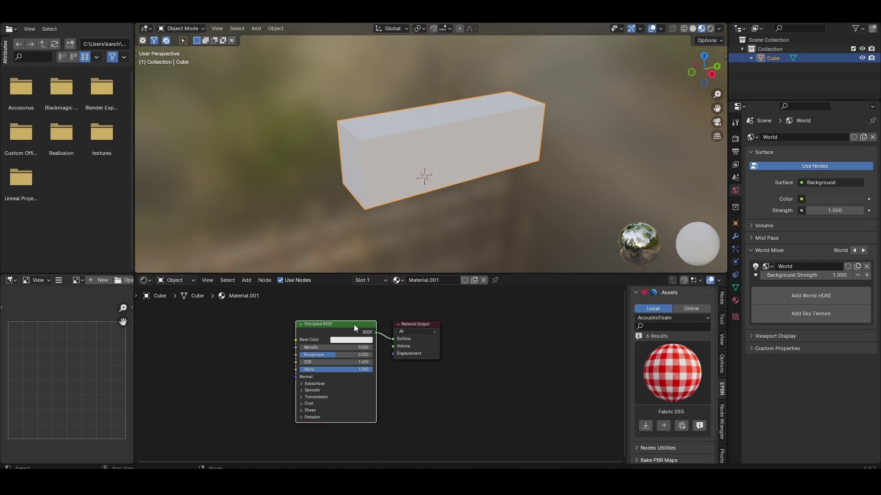
{"action": "left_click", "coordinate": [662, 371]}
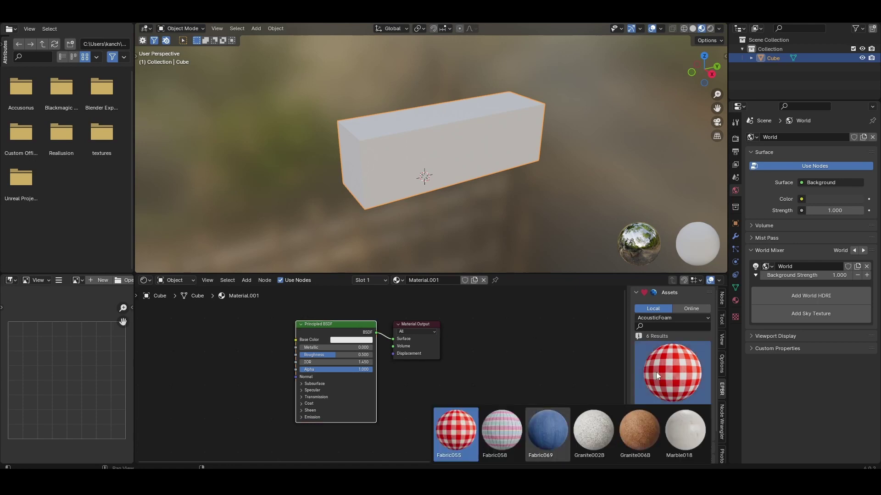
{"action": "left_click", "coordinate": [663, 427]}
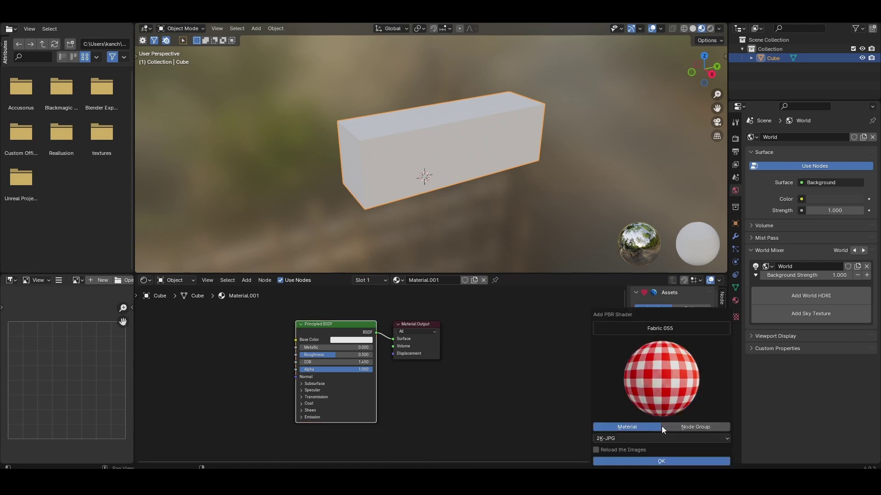
{"action": "left_click", "coordinate": [698, 428]}
{"action": "left_click", "coordinate": [669, 463]}
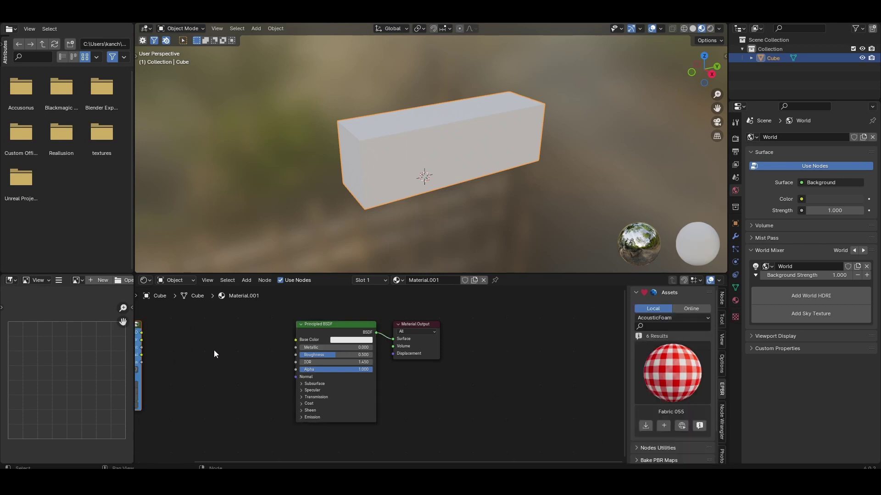
Bring the Fabric 055 node group and the Principled BSDF closer together and link them with the Connect to principled node utility
{"action": "left_click_drag", "start_coordinate": [246, 463], "coordinate": [181, 462]}
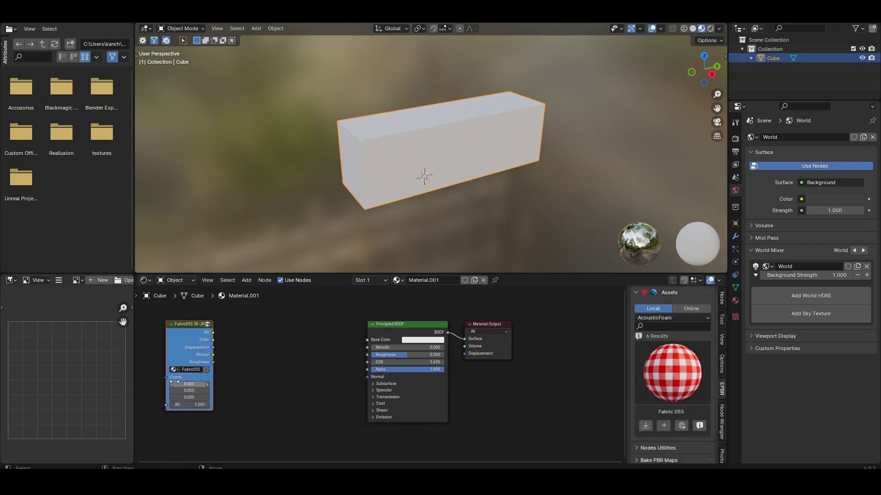
{"action": "left_click_drag", "start_coordinate": [189, 324], "coordinate": [244, 323]}
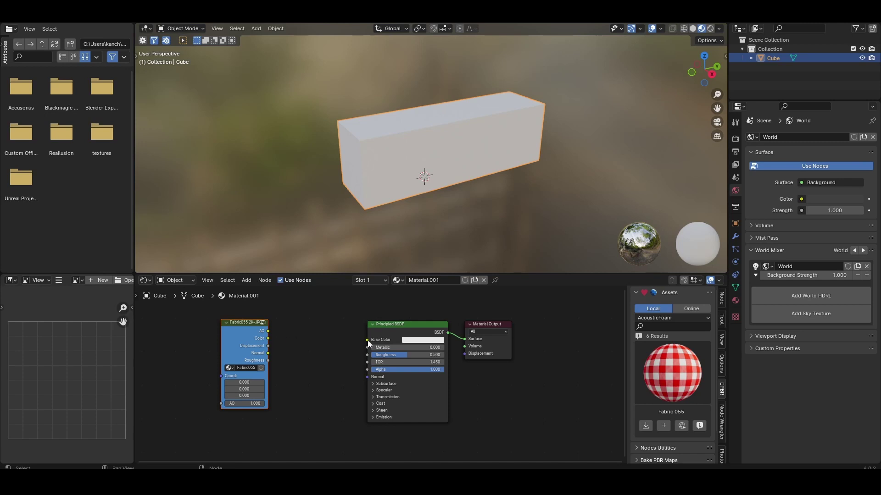
{"action": "left_click_drag", "start_coordinate": [393, 326], "coordinate": [371, 324]}
{"action": "left_click_drag", "start_coordinate": [252, 322], "coordinate": [264, 324]}
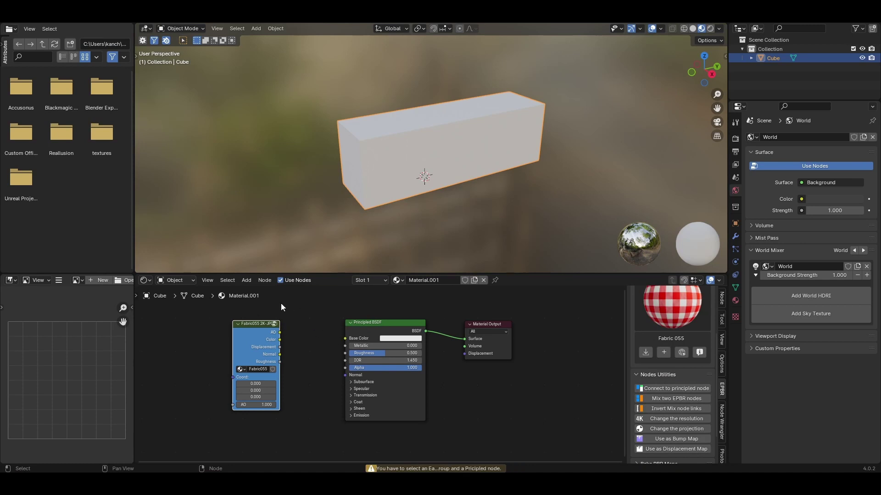
{"action": "left_click_drag", "start_coordinate": [224, 309], "coordinate": [421, 439]}
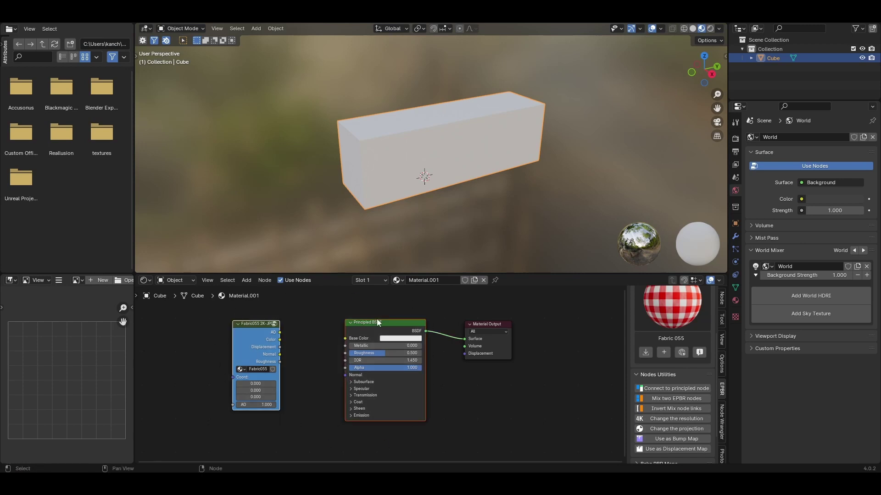
{"action": "left_click", "coordinate": [676, 389]}
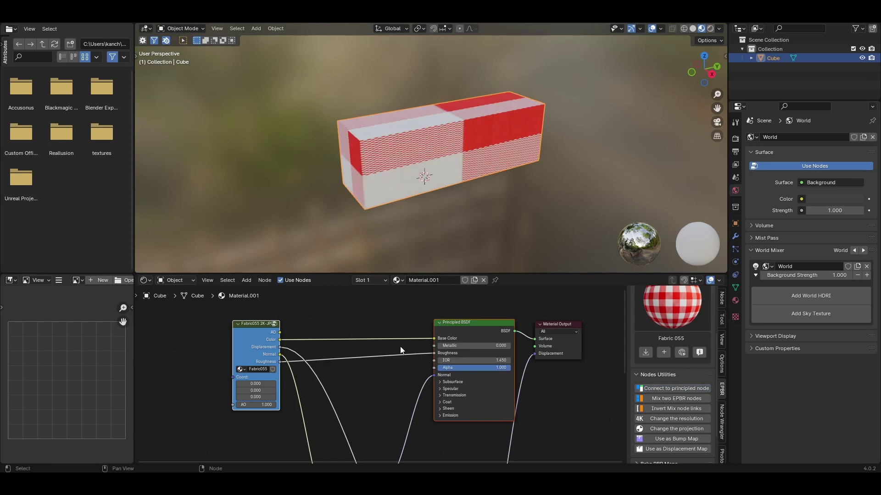